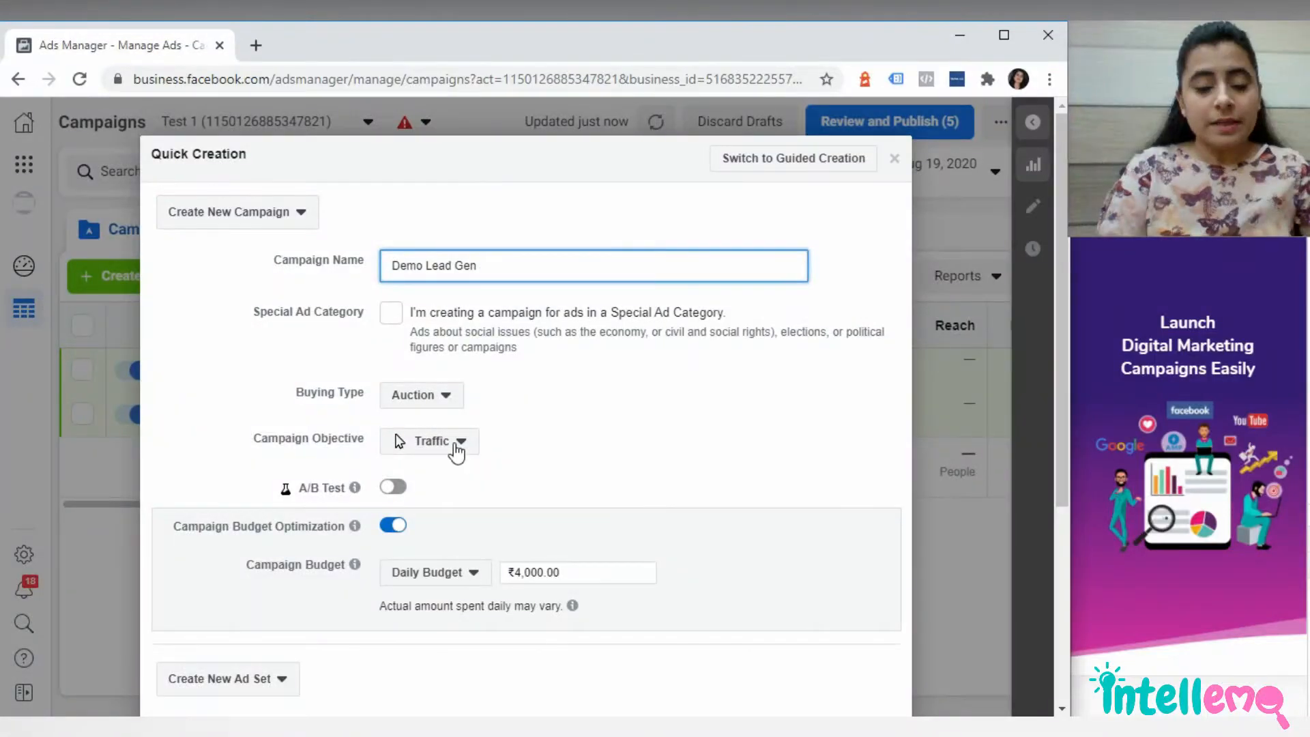
Set the objective of the Demo Lead Gen campaign to Lead generation and save the new campaign as a draft
left_click(456, 445)
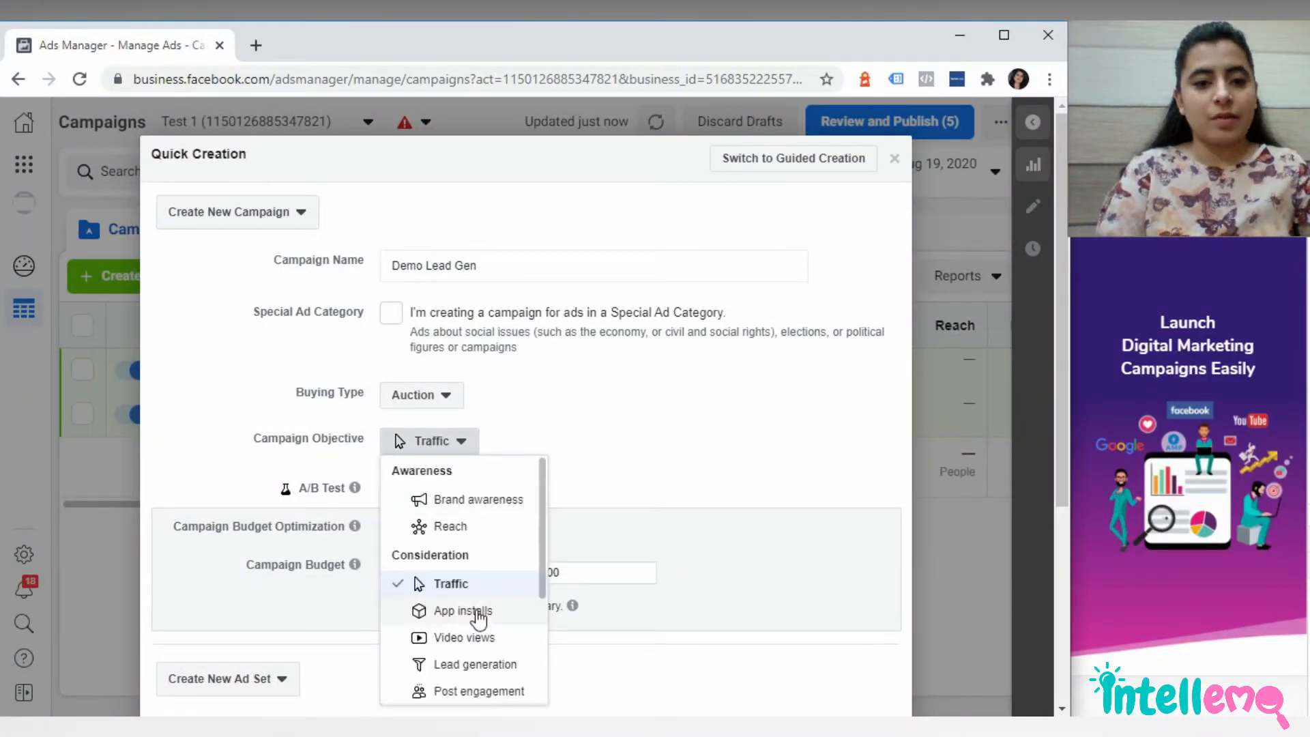
scroll(464, 631, "down", 1)
left_click(461, 634)
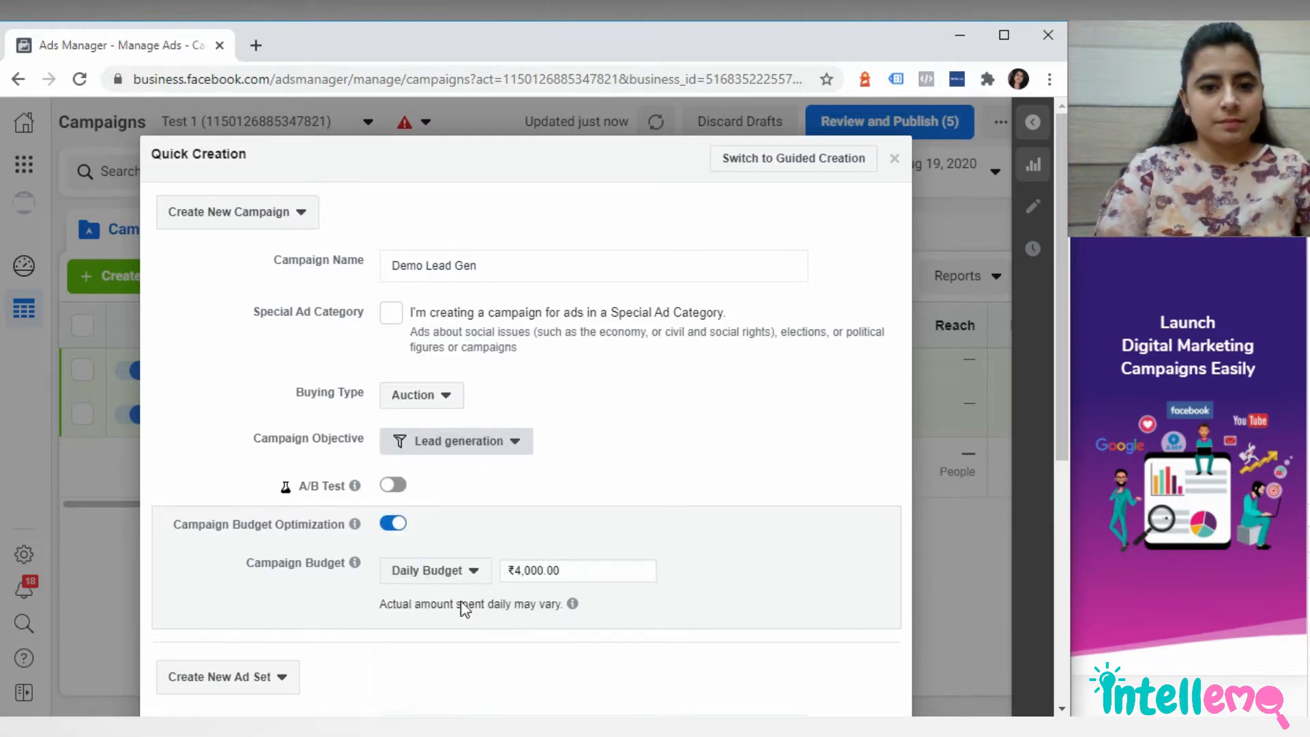
scroll(460, 605, "down", 6)
left_click(858, 654)
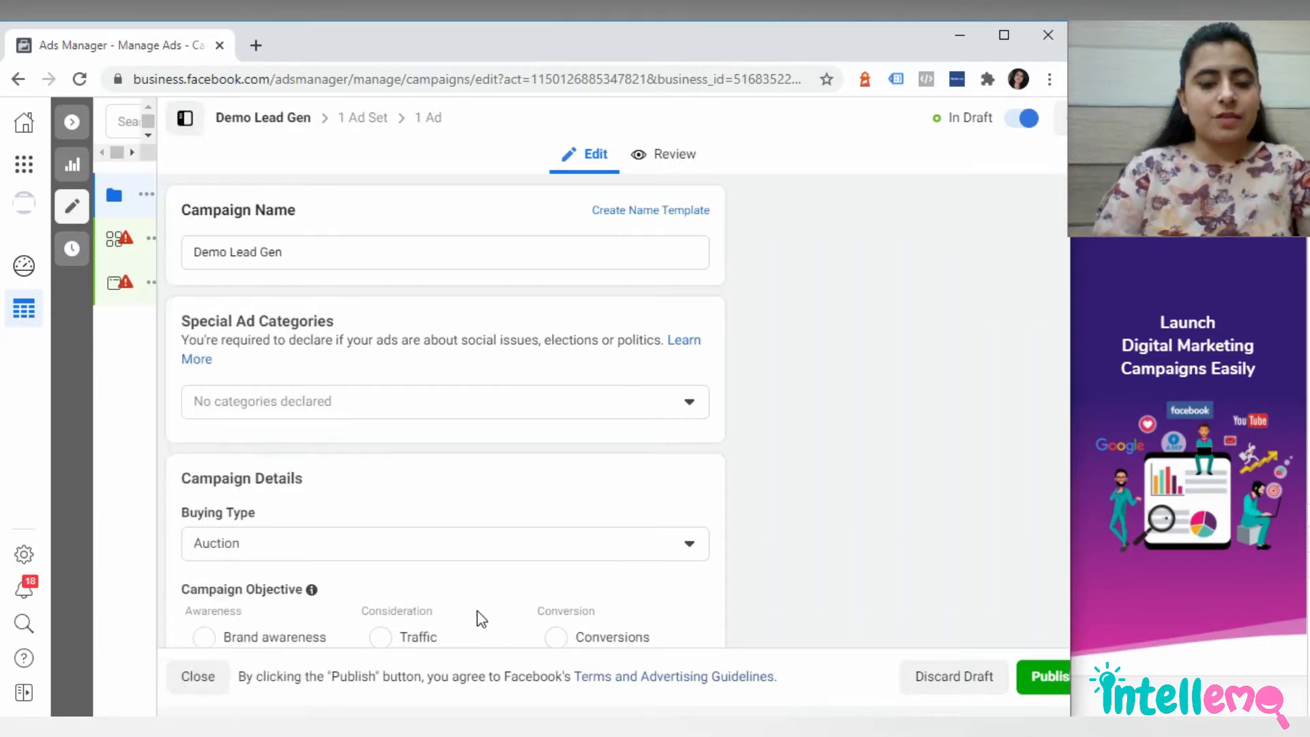
Close the campaign editor, open the untitled ad of ad set Demo 1 for editing and name it Demo Ad 1
left_click(206, 684)
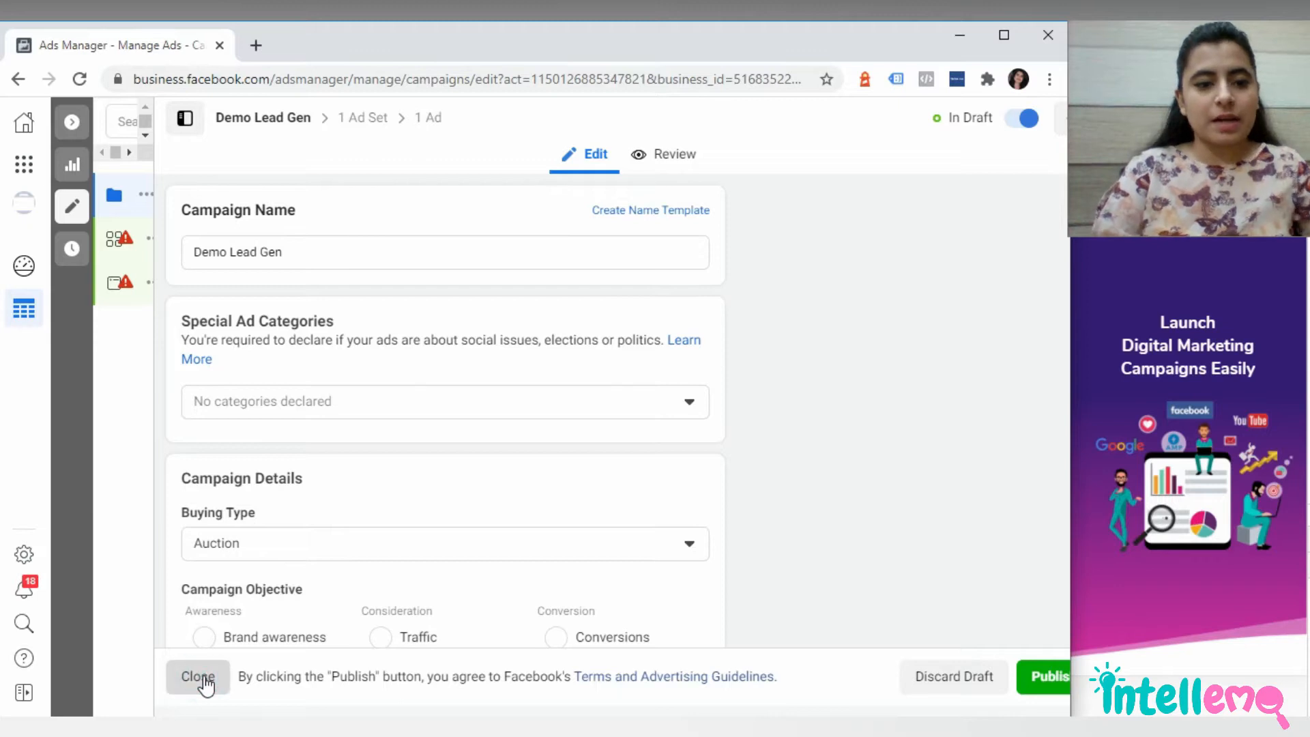
left_click(584, 460)
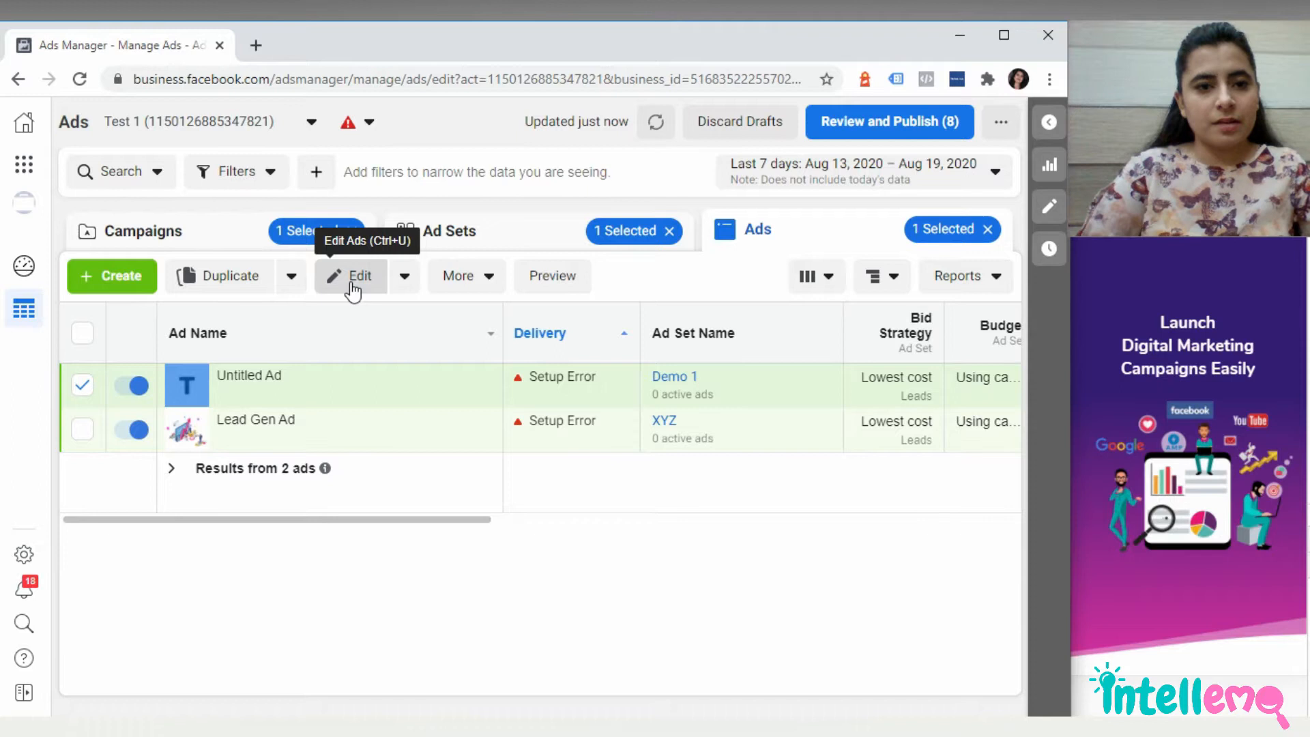
left_click(353, 291)
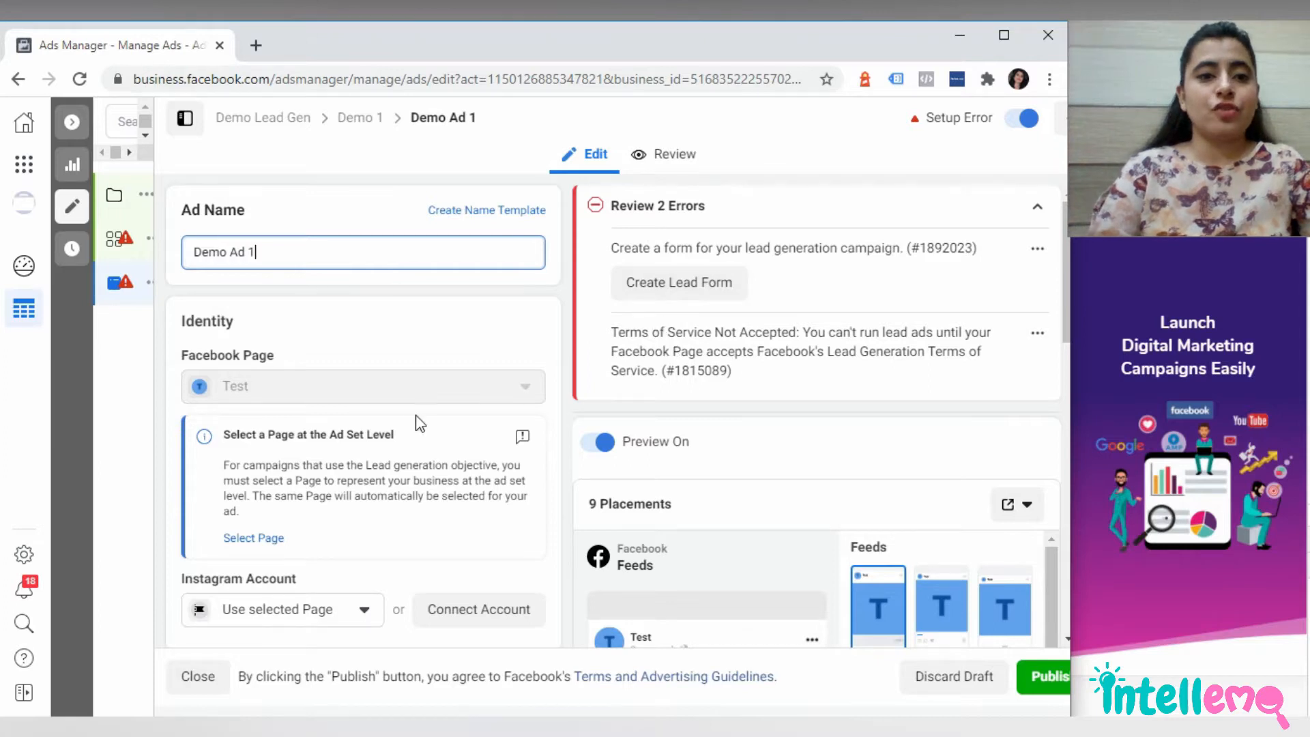
Create a new lead form in the ad's Instant Form section and name it Demo 1
scroll(362, 432, "down", 3)
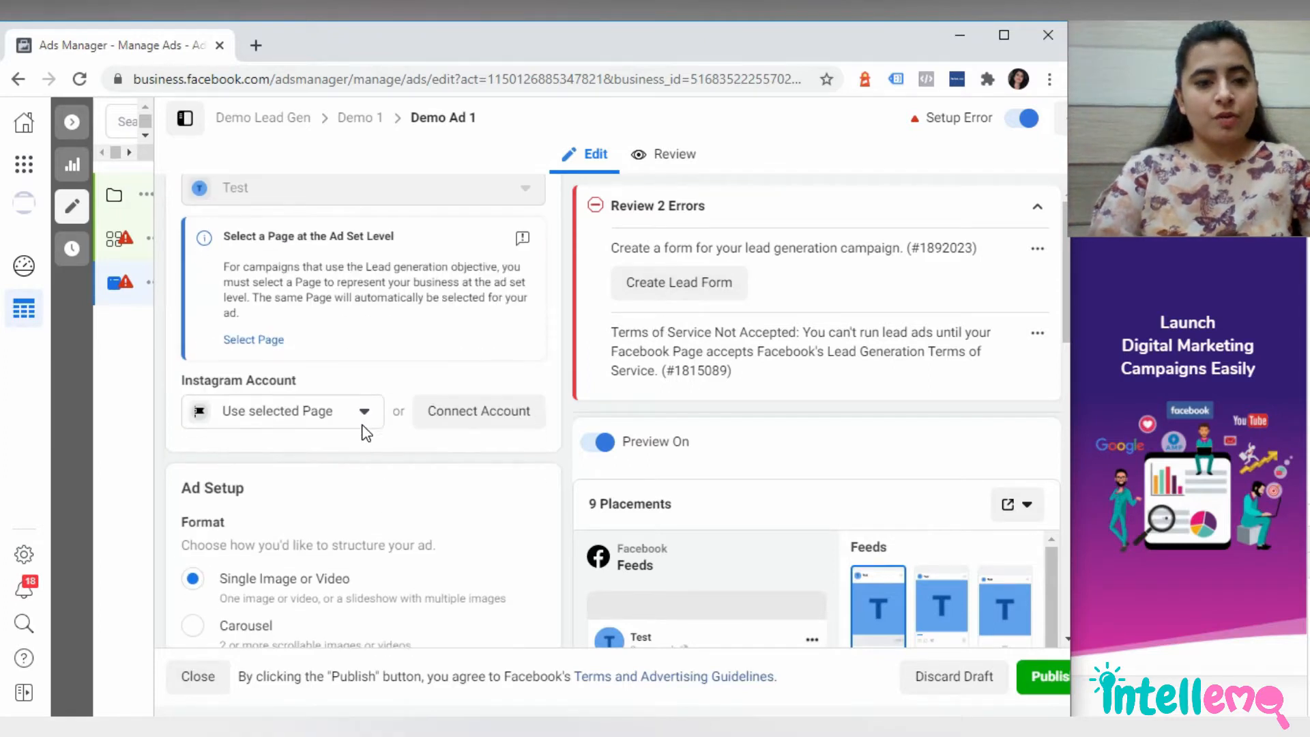
scroll(335, 380, "up", 4)
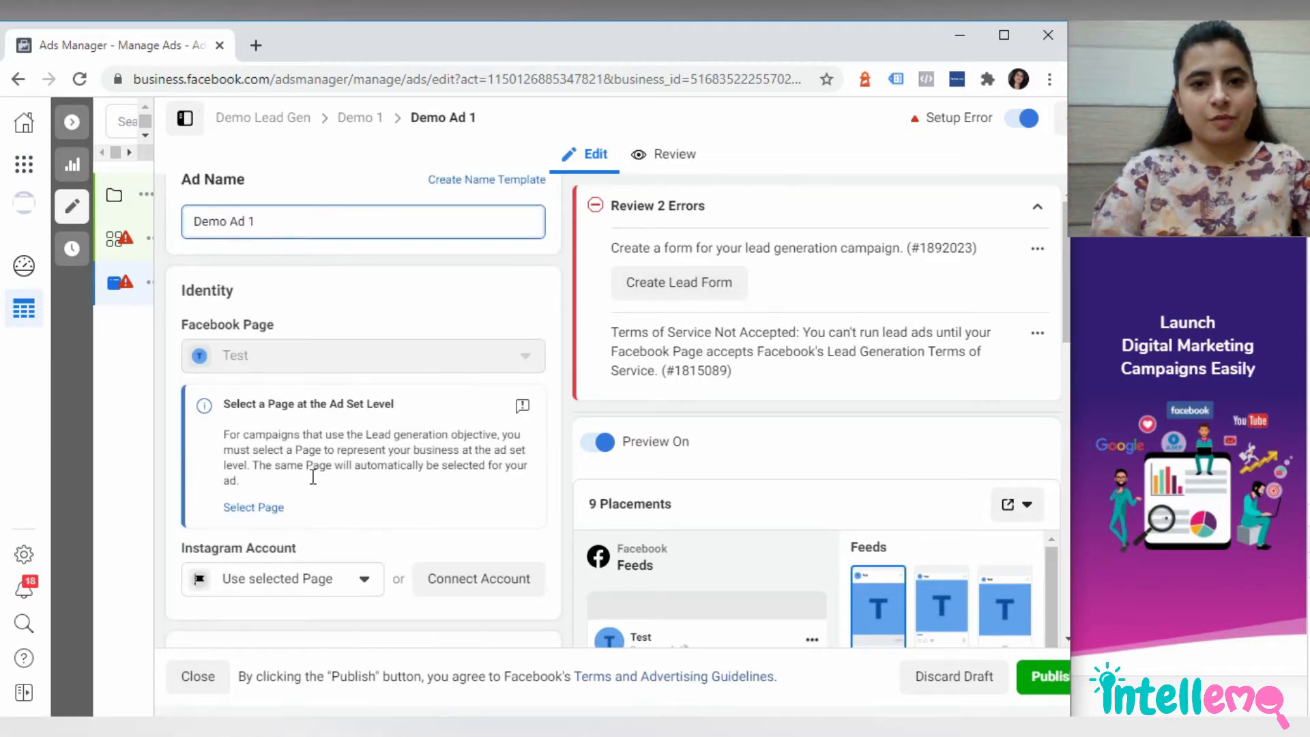
scroll(313, 473, "down", 5)
scroll(314, 477, "down", 10)
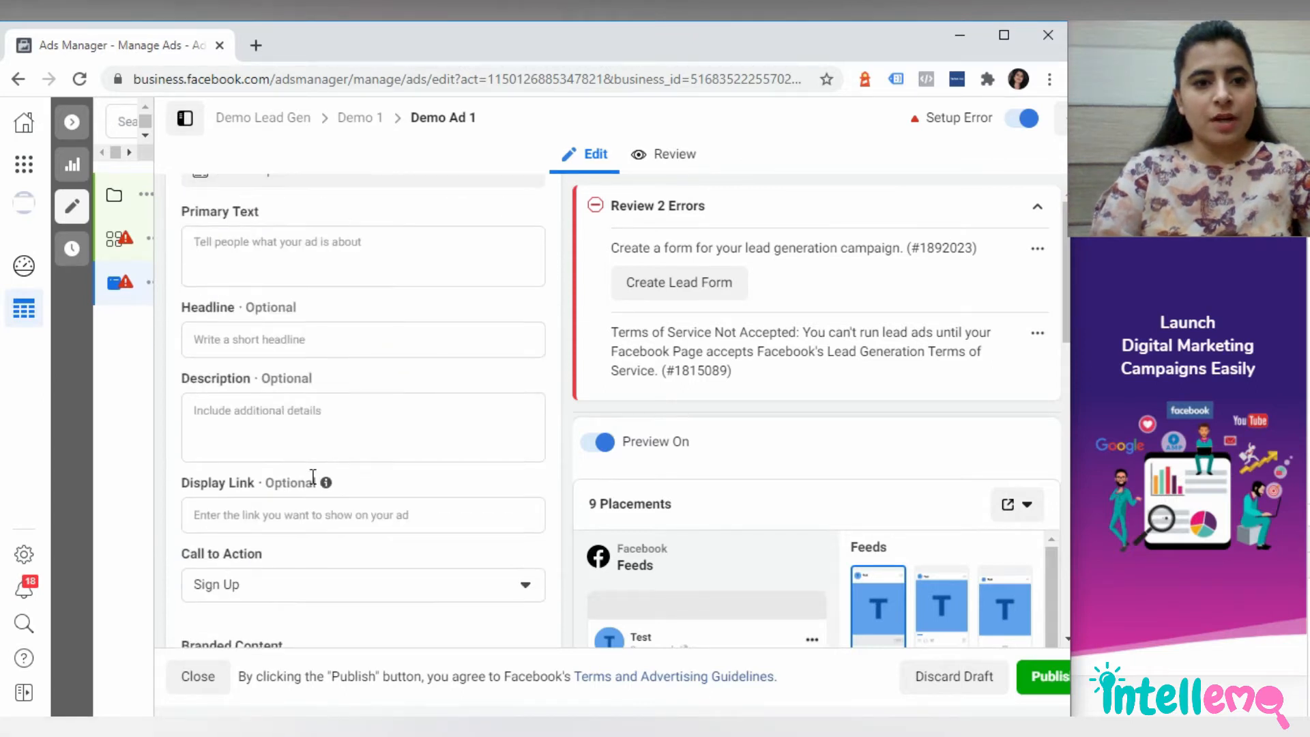
scroll(253, 463, "down", 6)
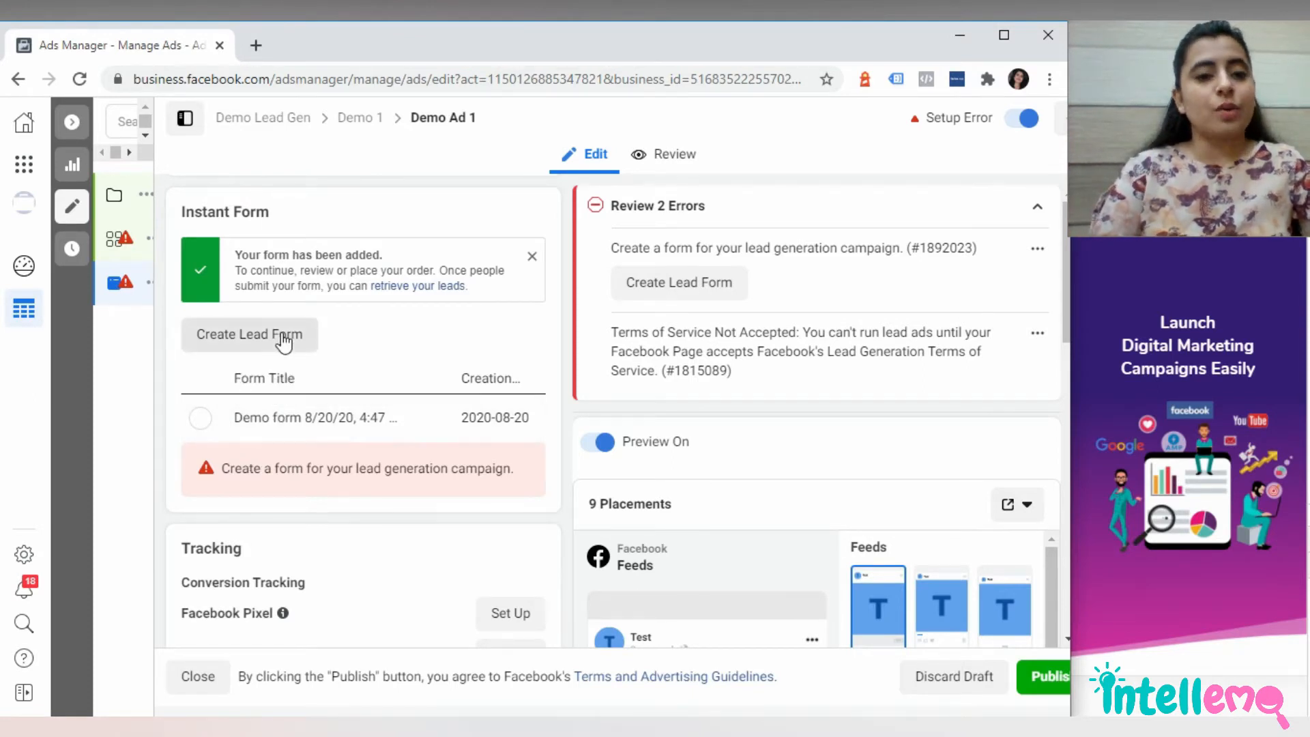
left_click(237, 345)
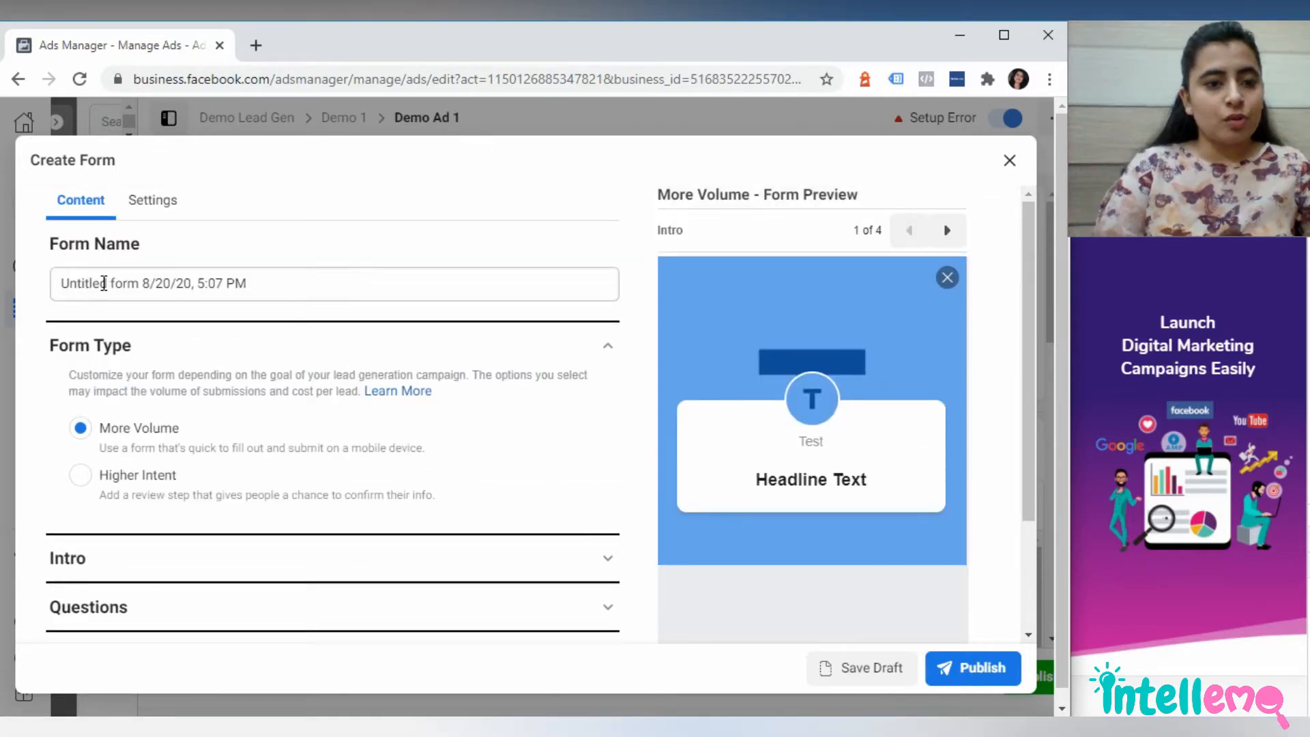
left_click_drag(108, 284, 35, 292)
scroll(74, 450, "down", 1)
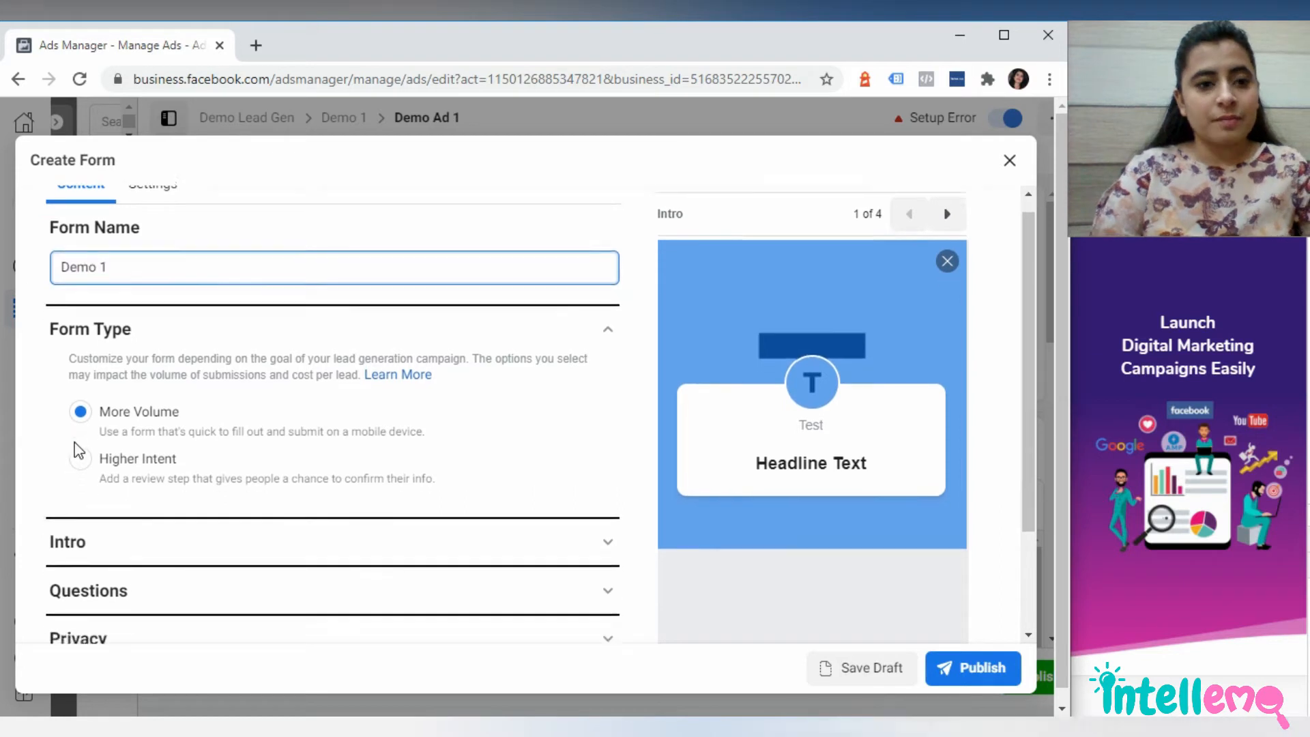
Set the form intro's background to an uploaded image, choosing the purple-pink gradient picture from the Demo folder
left_click(219, 466)
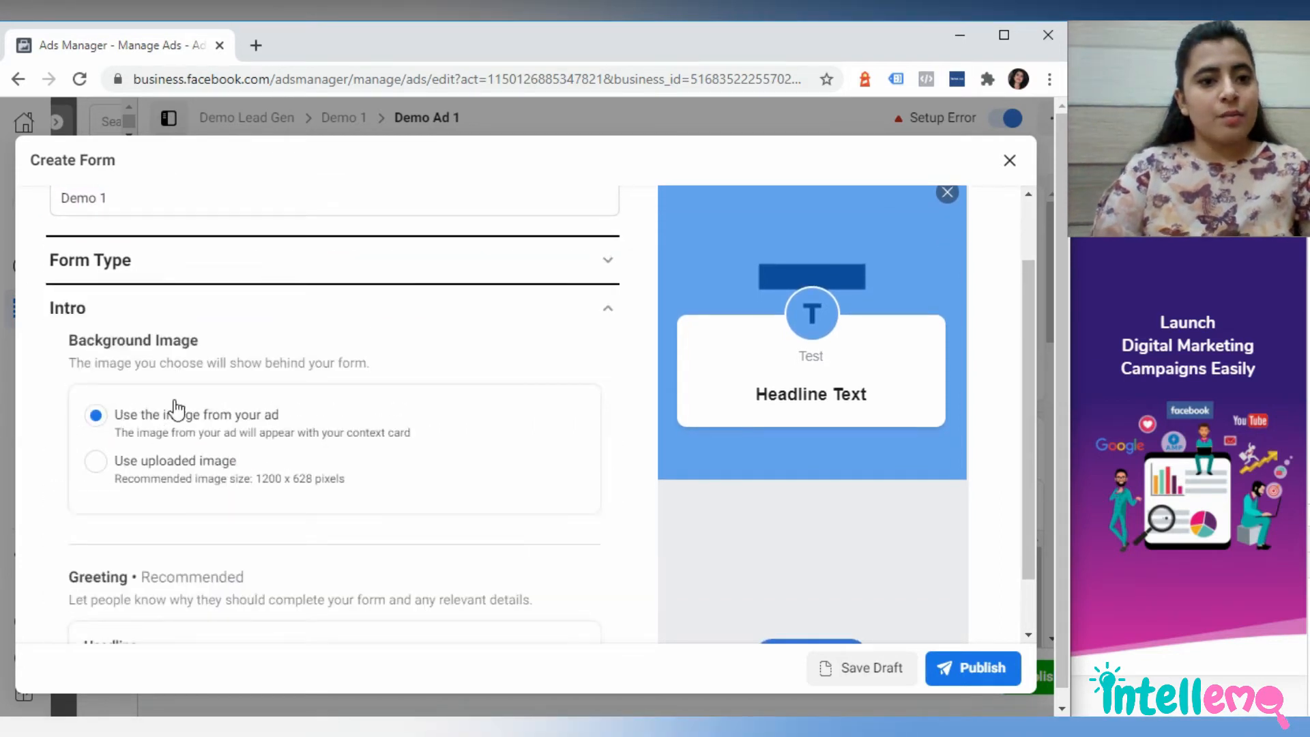
left_click(95, 464)
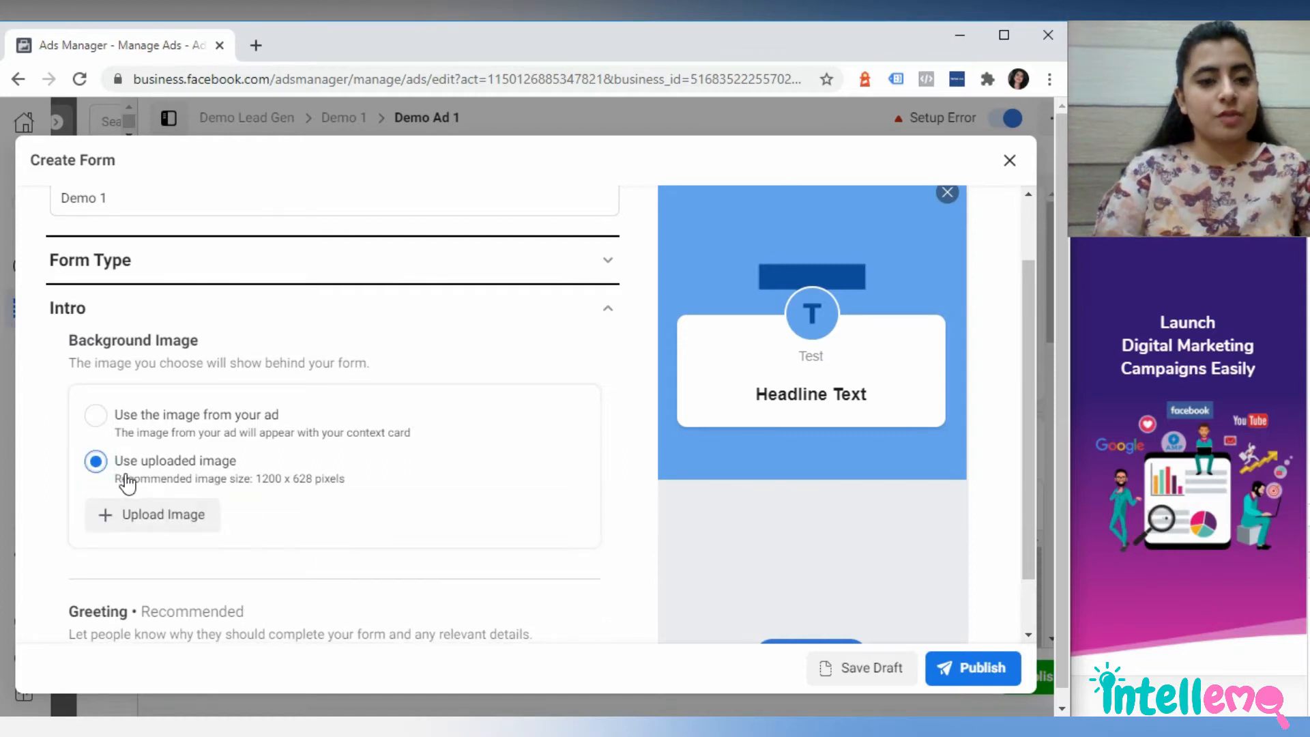
left_click(153, 521)
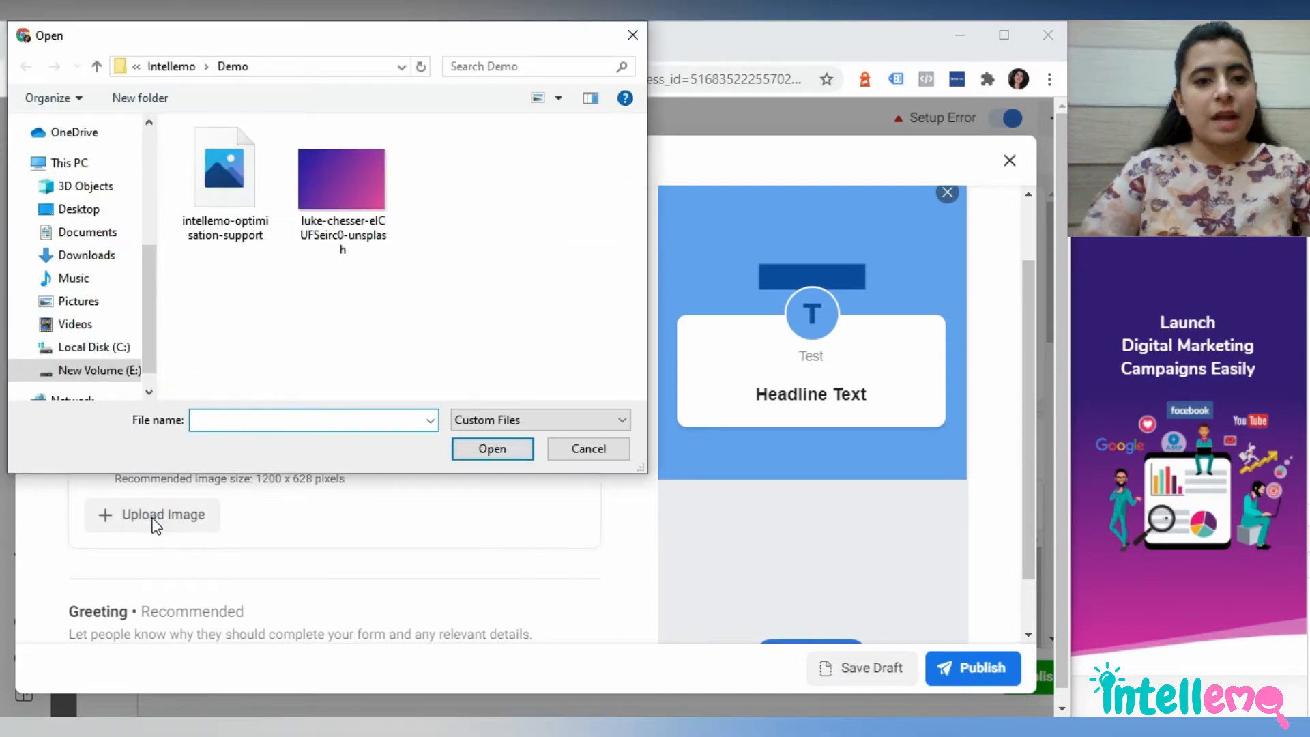
left_click(361, 204)
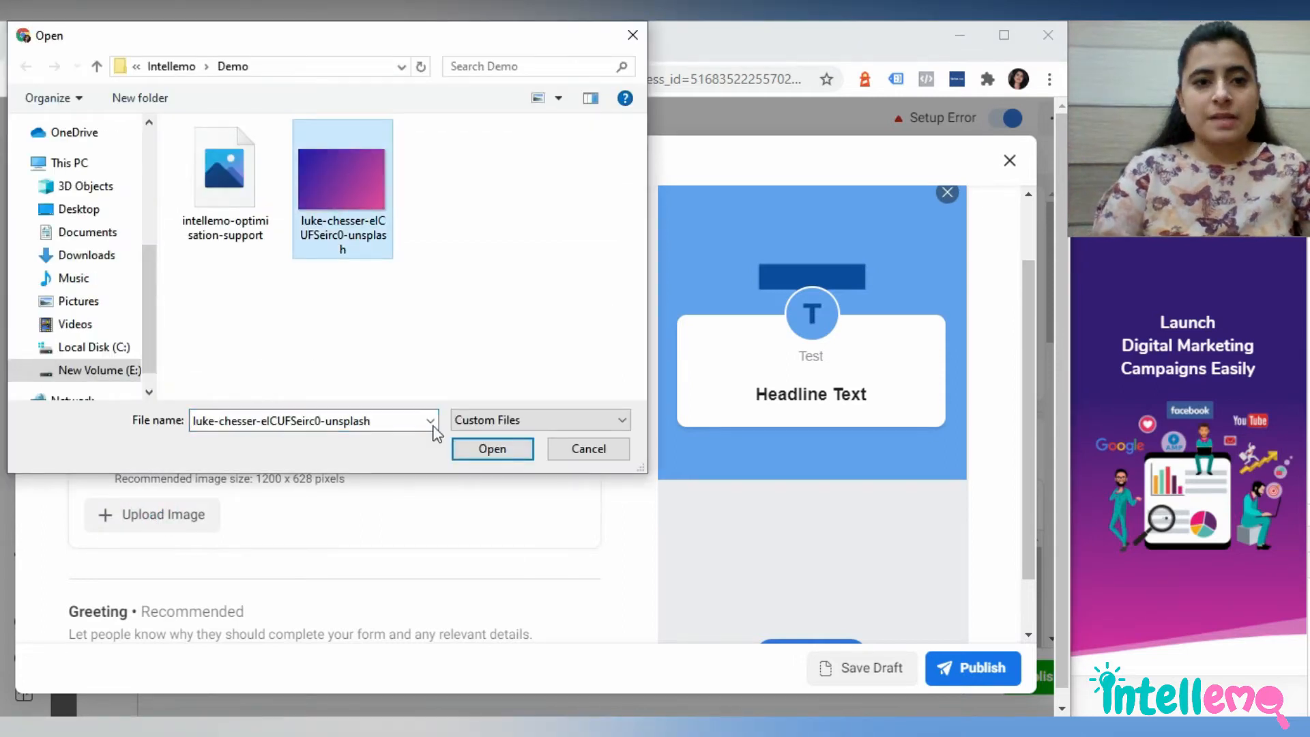
left_click(504, 453)
Give the form greeting the headline "Welcome to Intellemo" and the paragraph description "Grow faster with us."
scroll(312, 505, "down", 3)
scroll(297, 457, "up", 1)
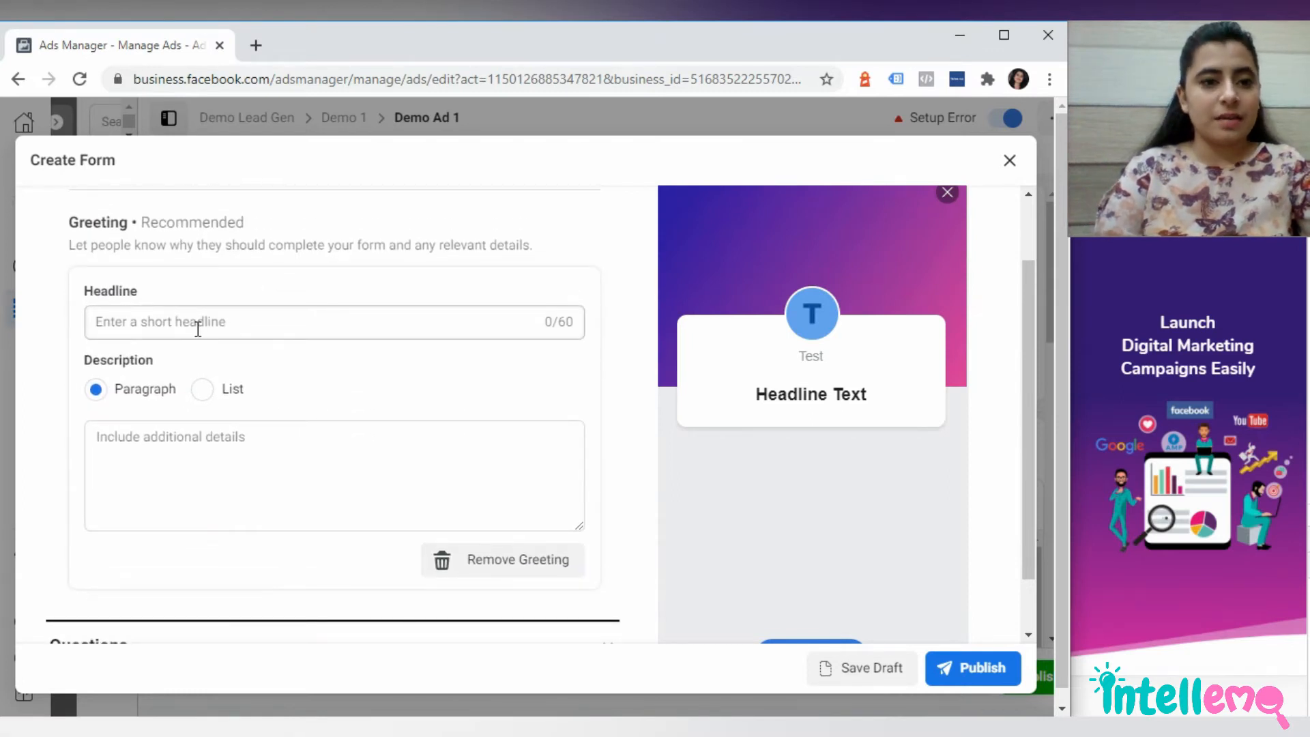
left_click(260, 323)
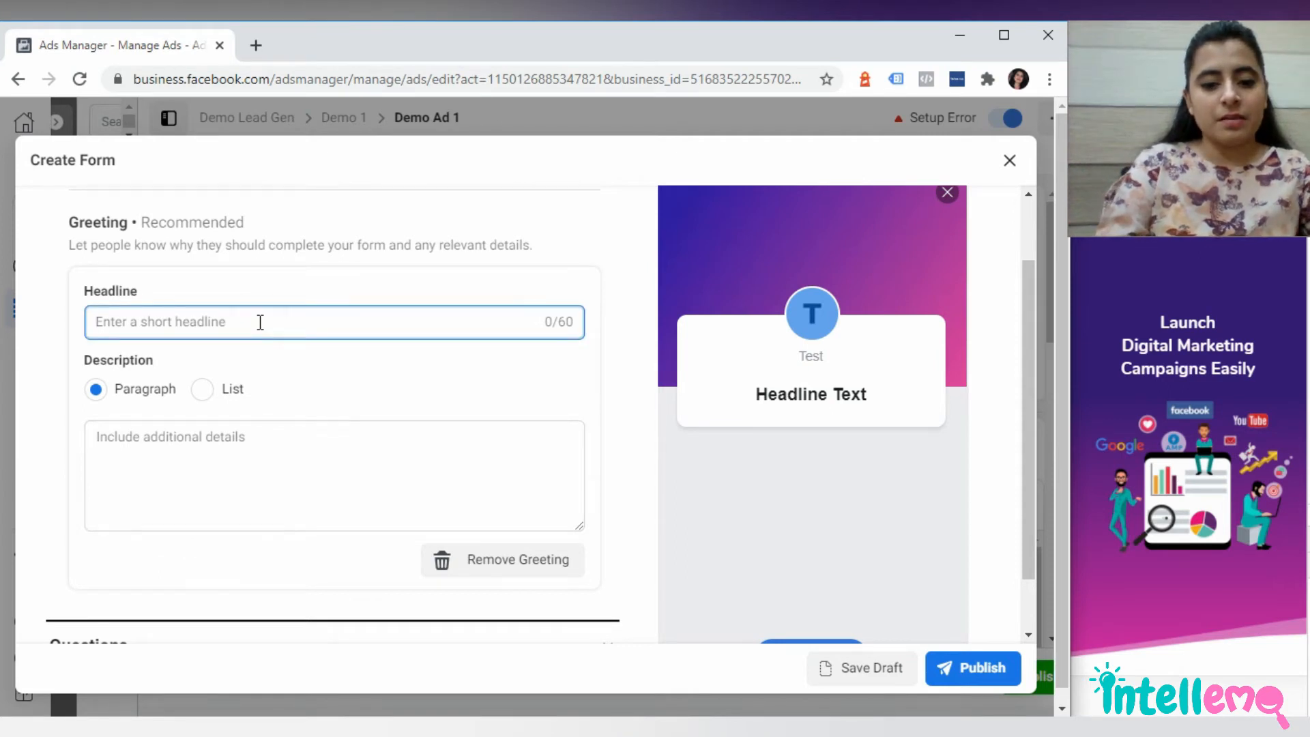
type("Welcomet")
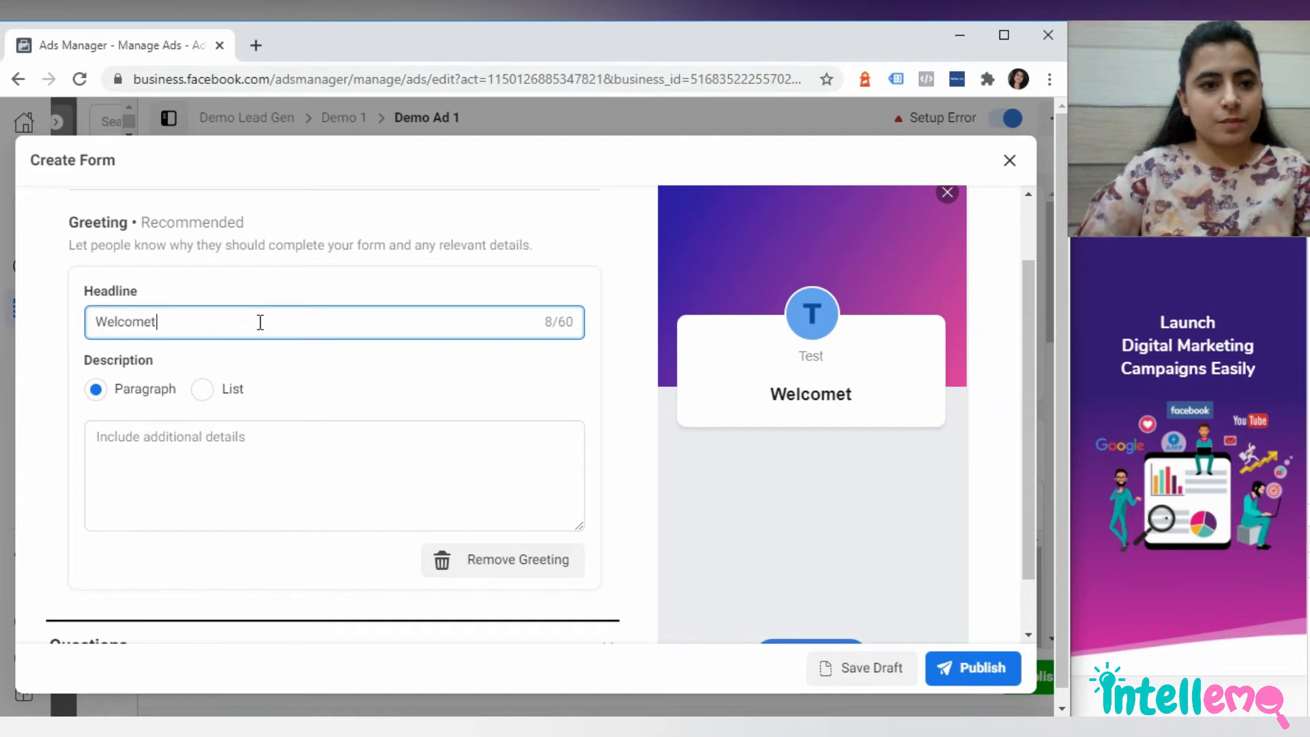
key("BackSpace")
type("to Intellemo")
left_click(185, 474)
type("Grow faster with us.")
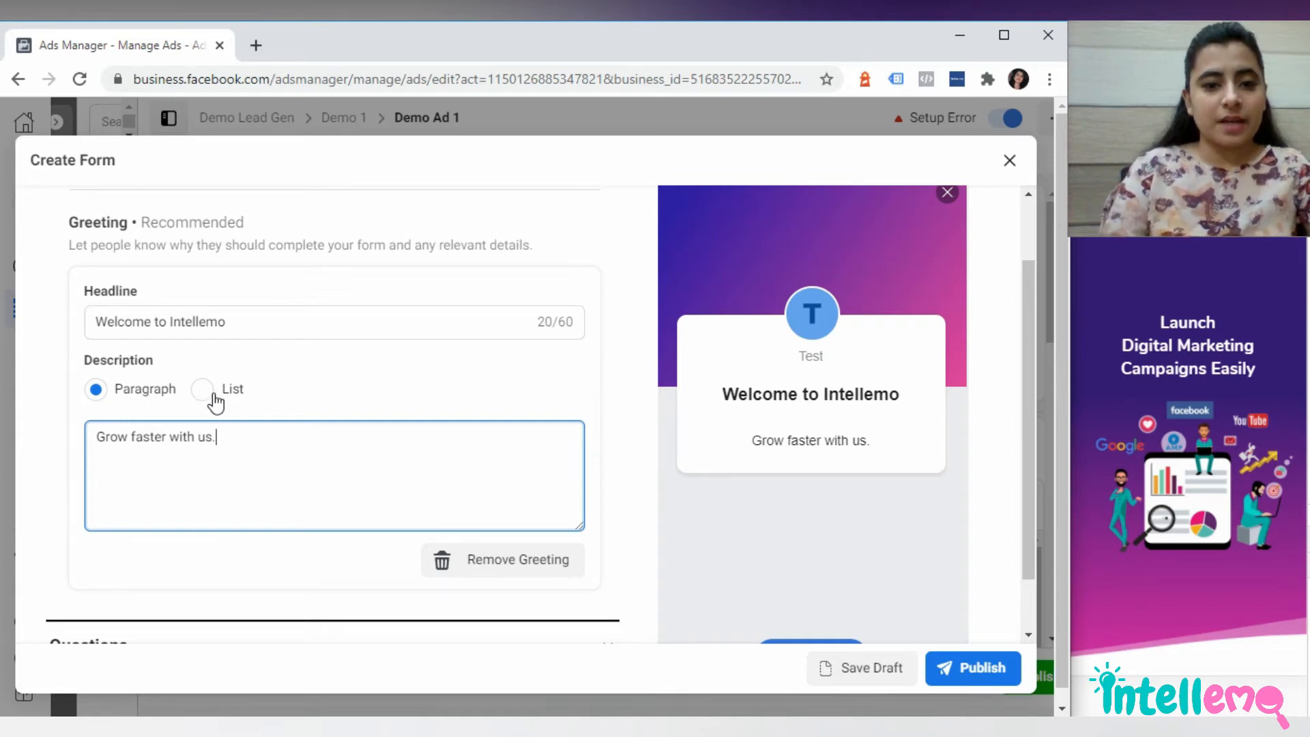
Add the Phone number contact field to the form's prefill questions and move Full name above Email
scroll(216, 404, "down", 1)
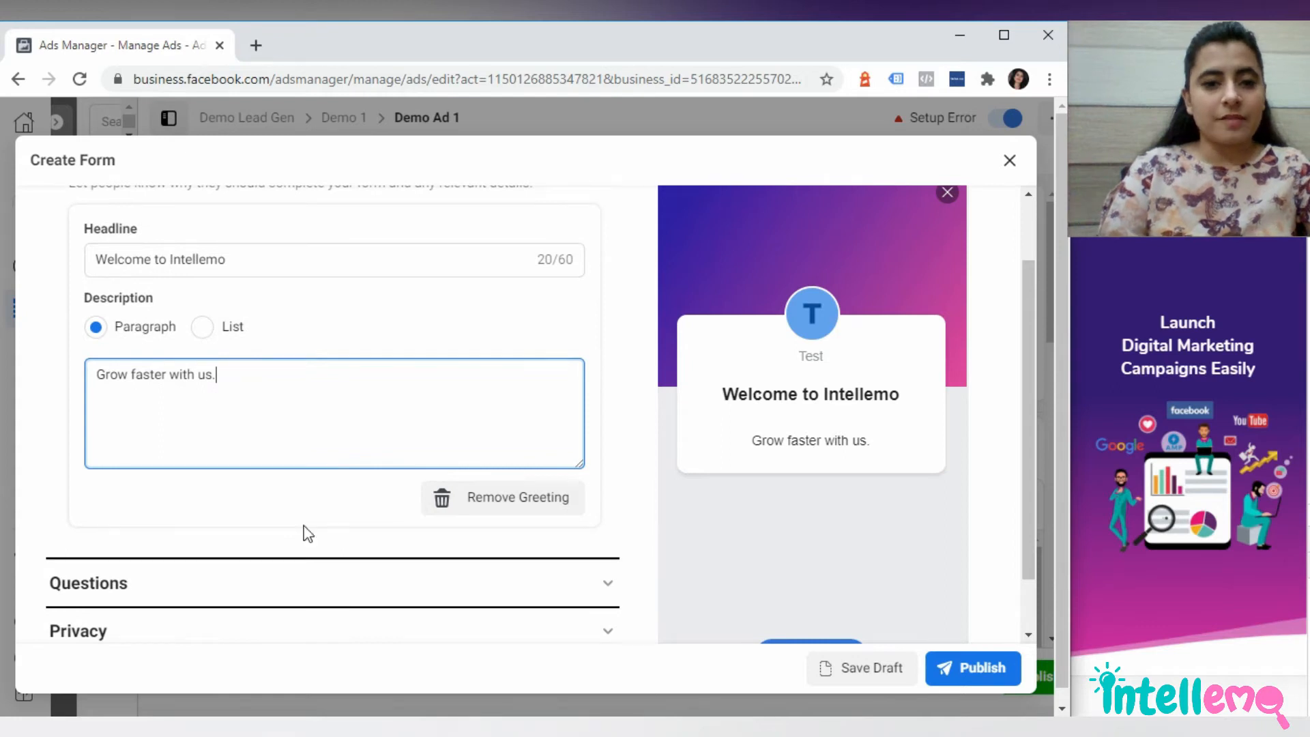
left_click(462, 582)
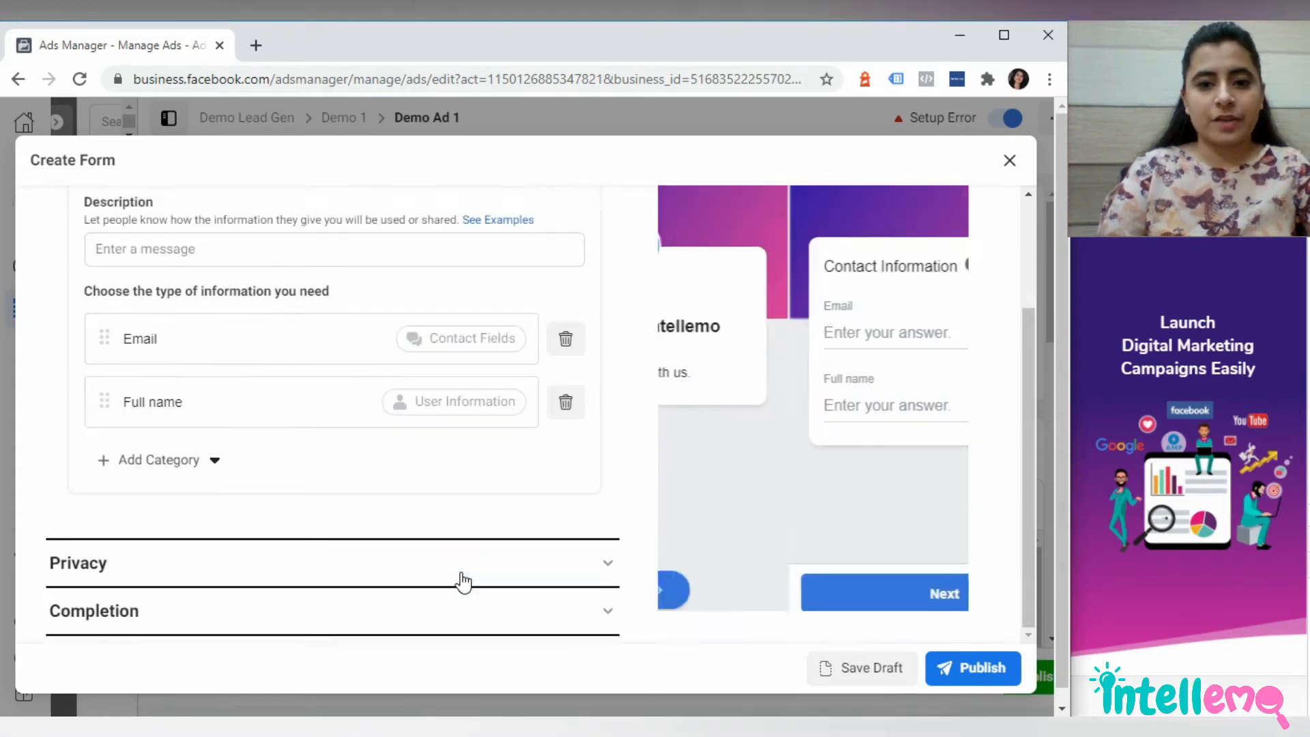
scroll(316, 536, "up", 3)
scroll(316, 536, "down", 1)
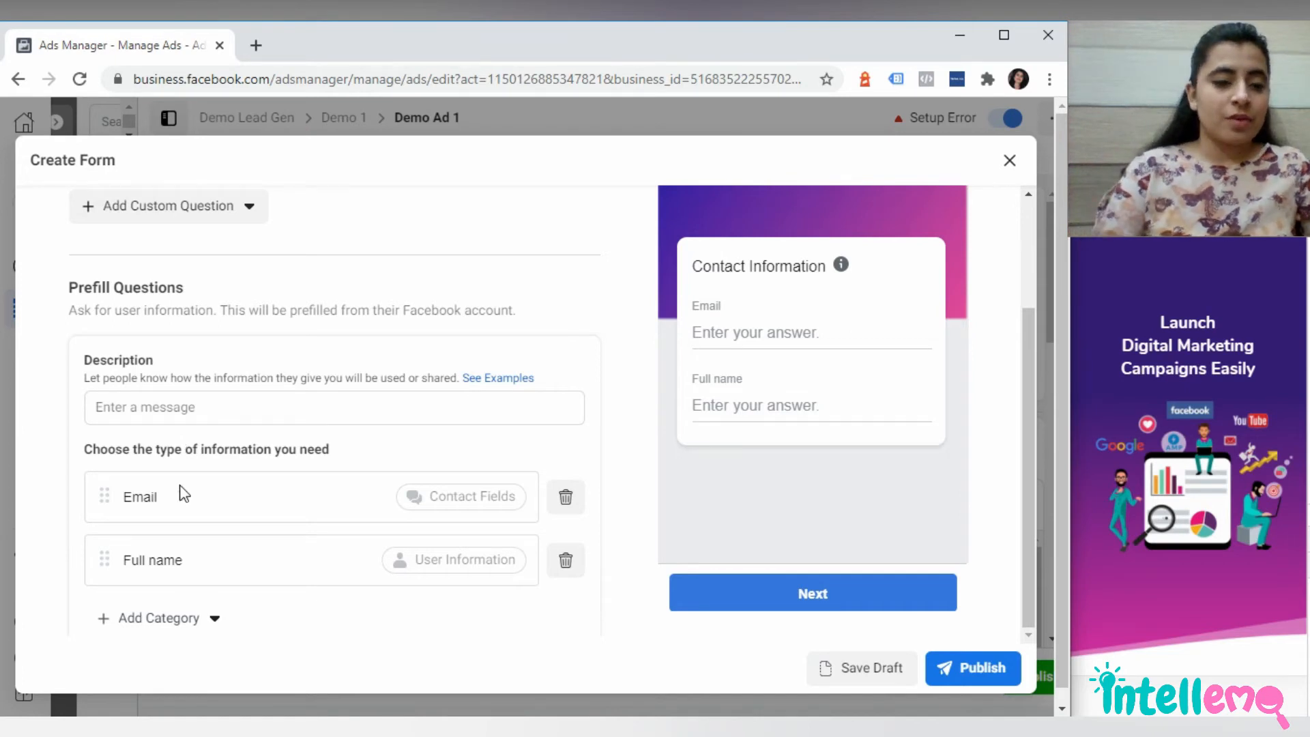
scroll(175, 579, "down", 1)
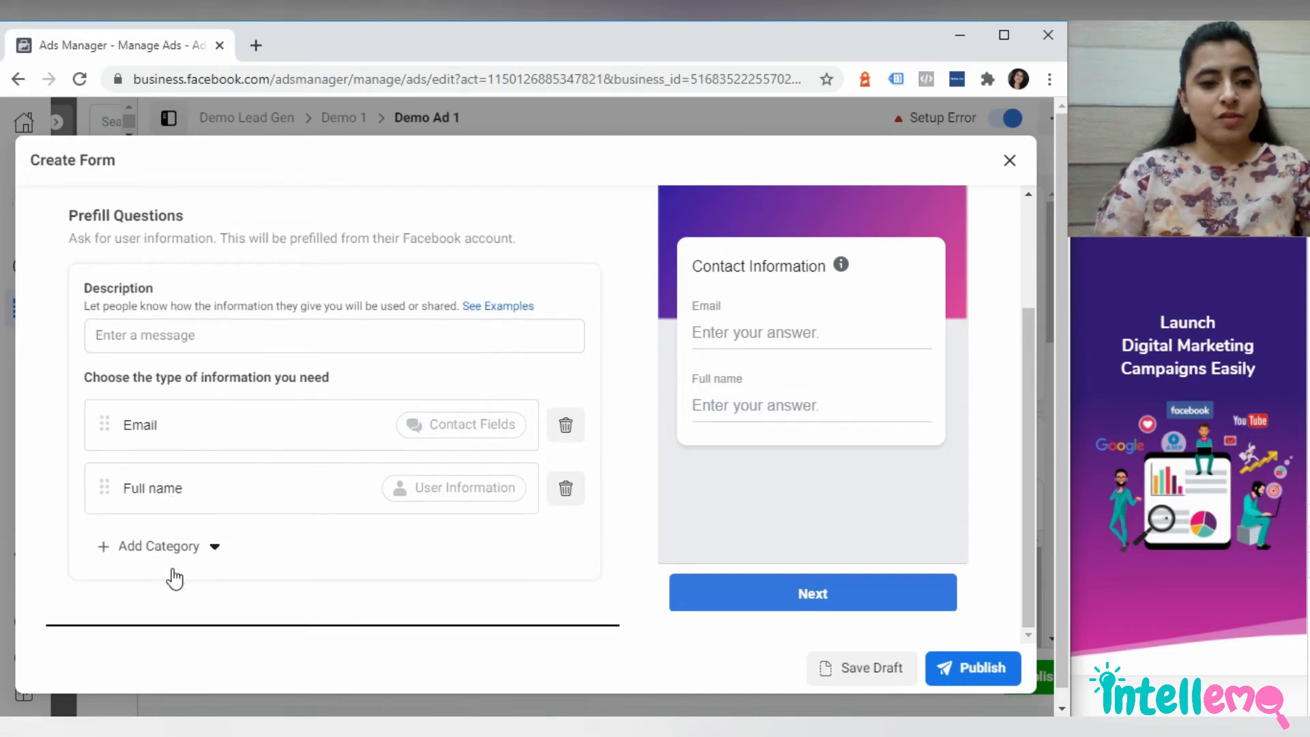
left_click(135, 554)
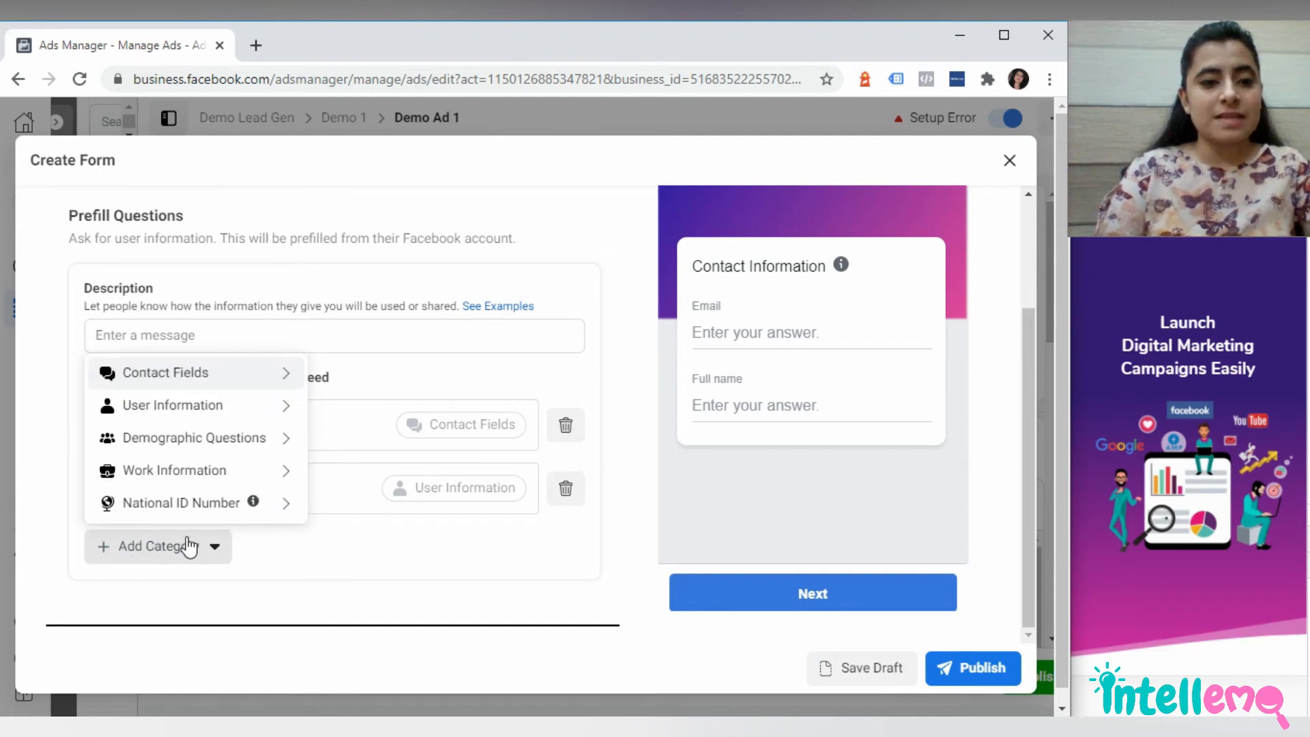
mouse_move(186, 377)
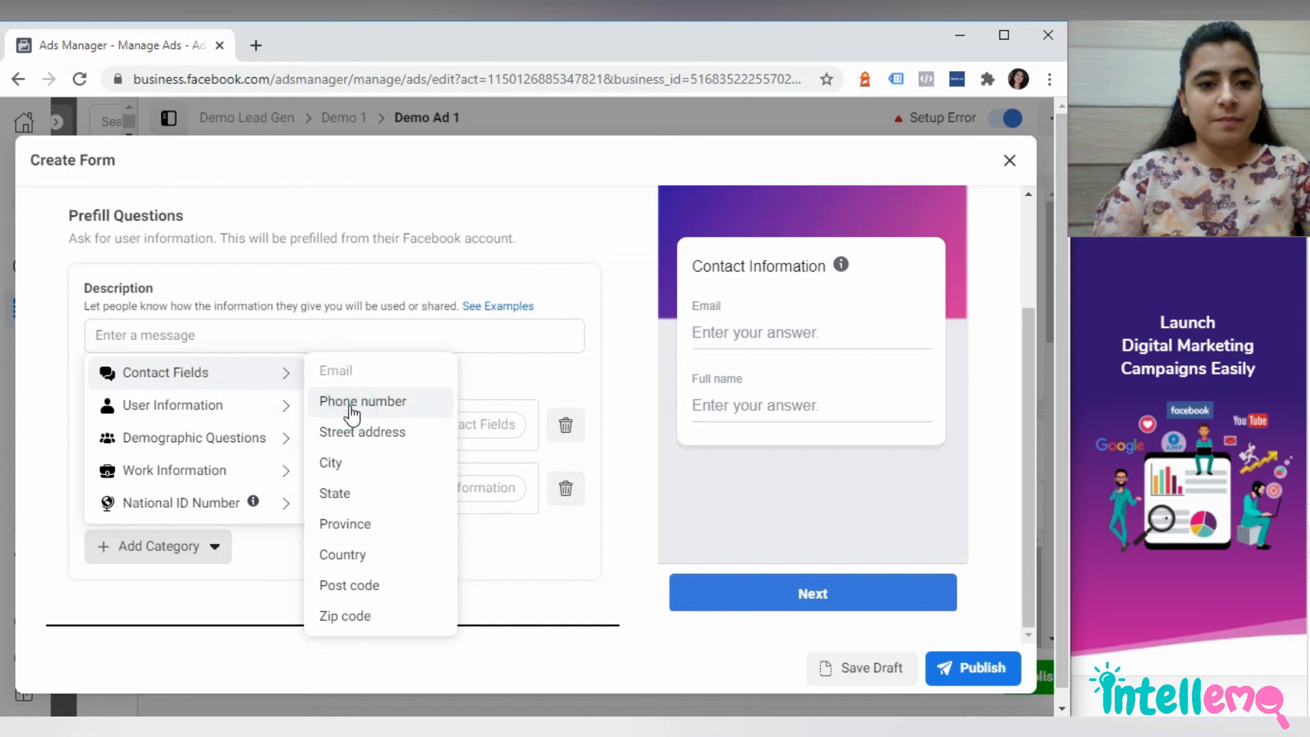
left_click(351, 414)
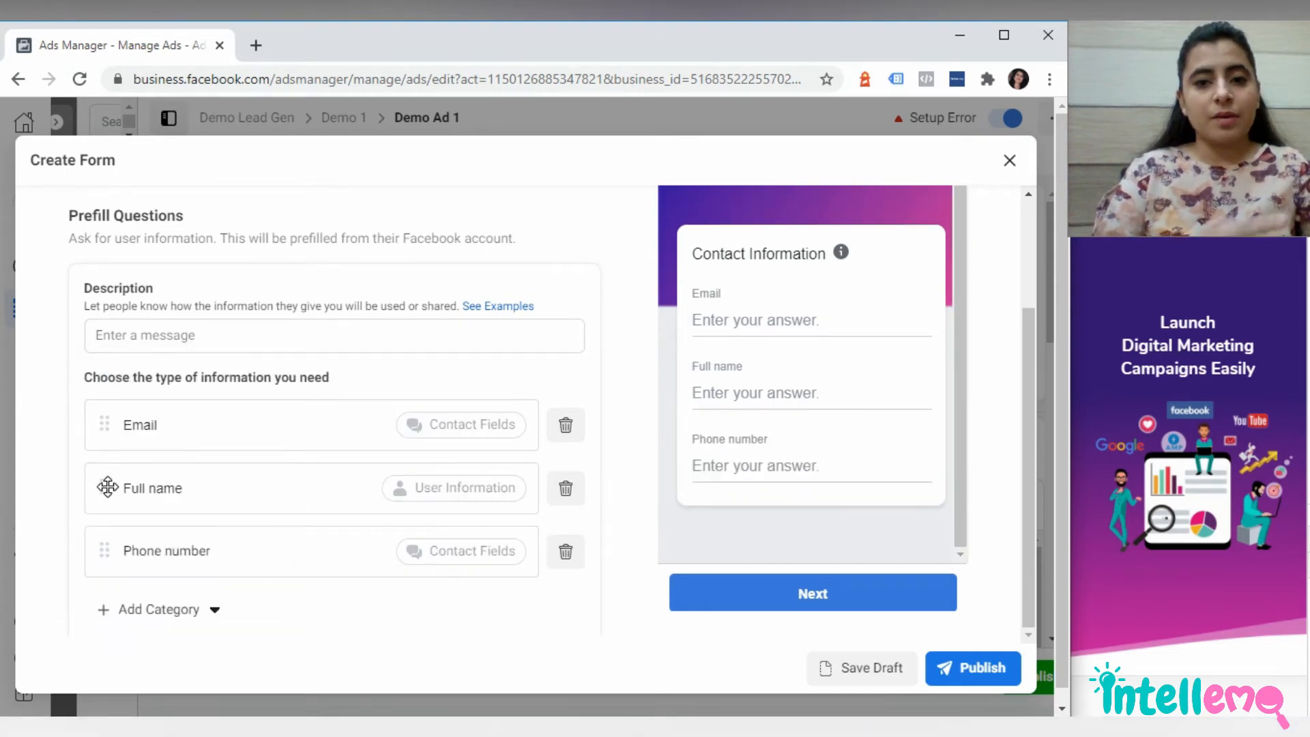
left_click_drag(107, 487, 113, 409)
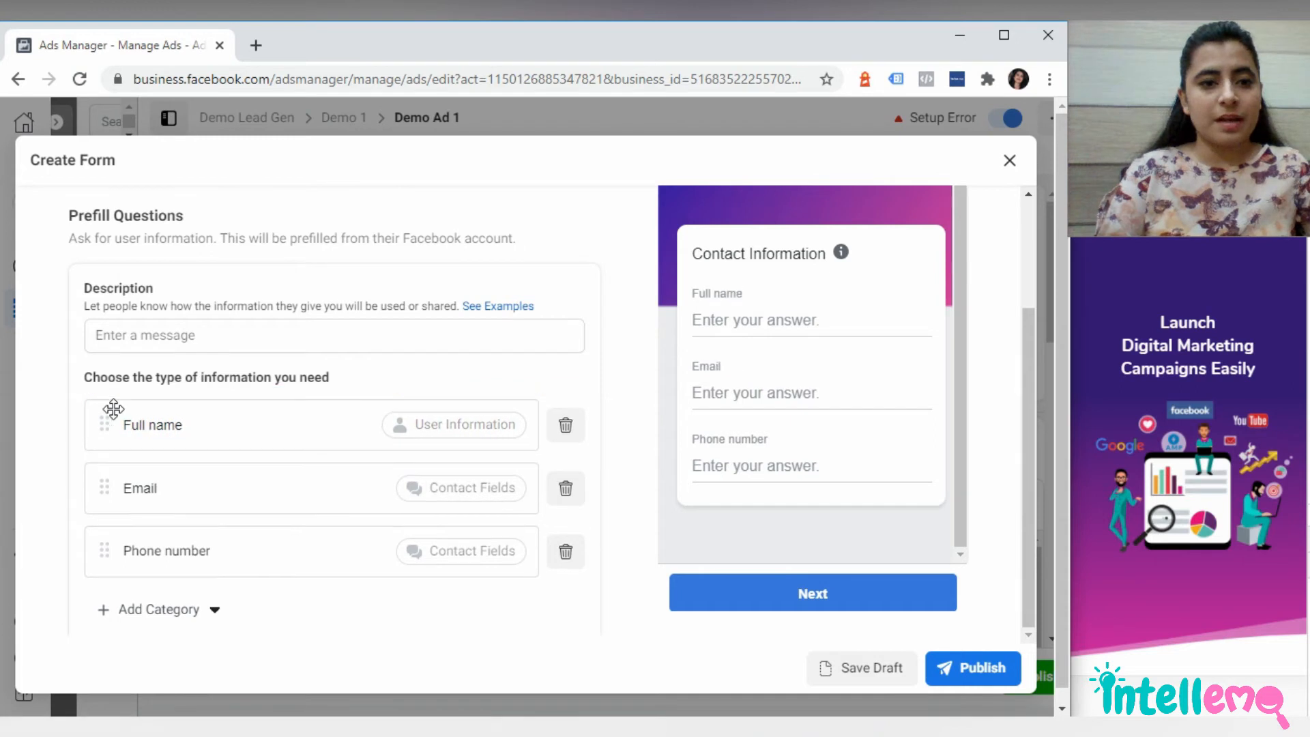
left_click(157, 610)
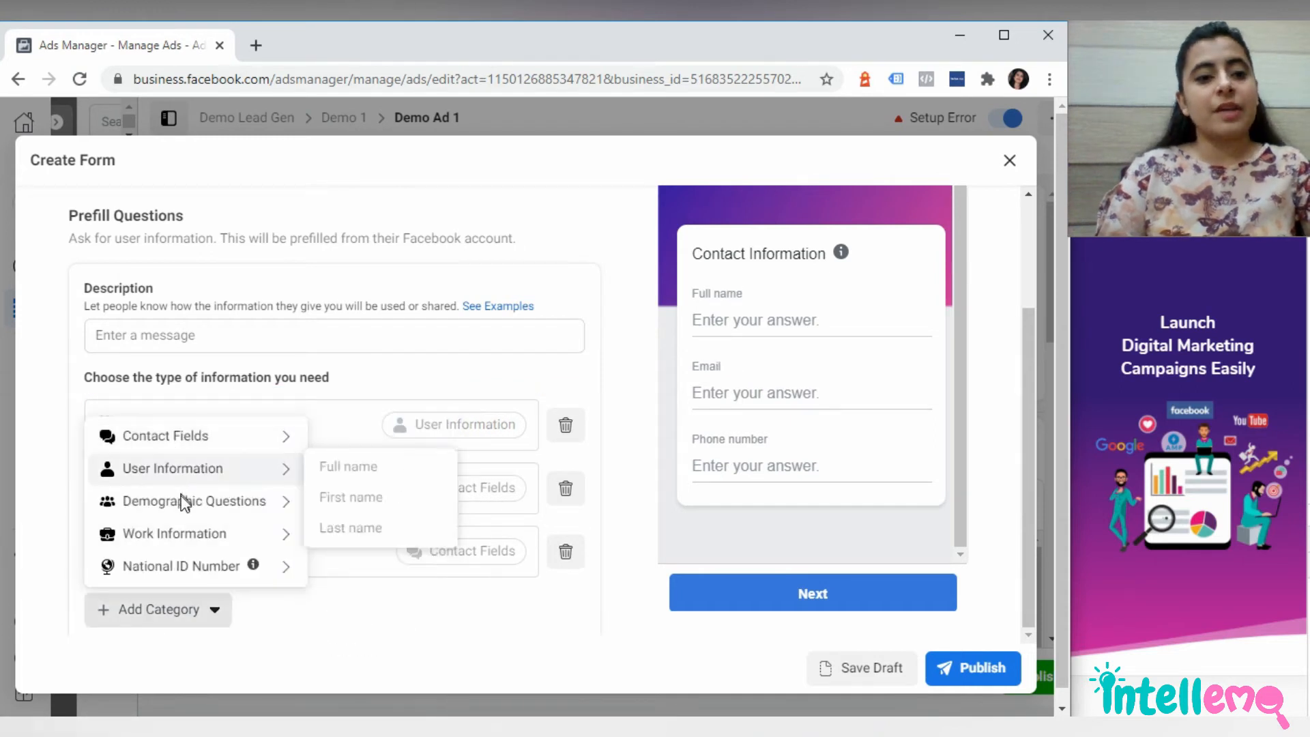
mouse_move(190, 540)
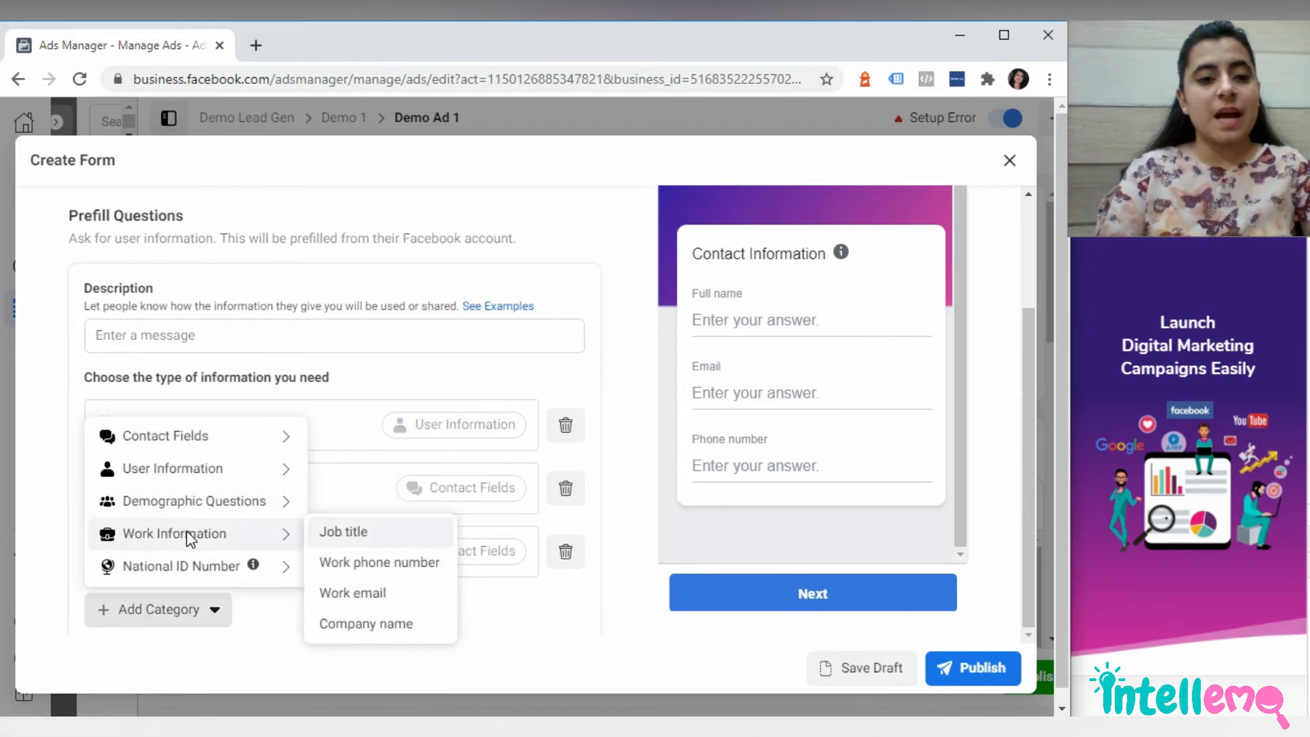
scroll(40, 543, "up", 2)
left_click(42, 546)
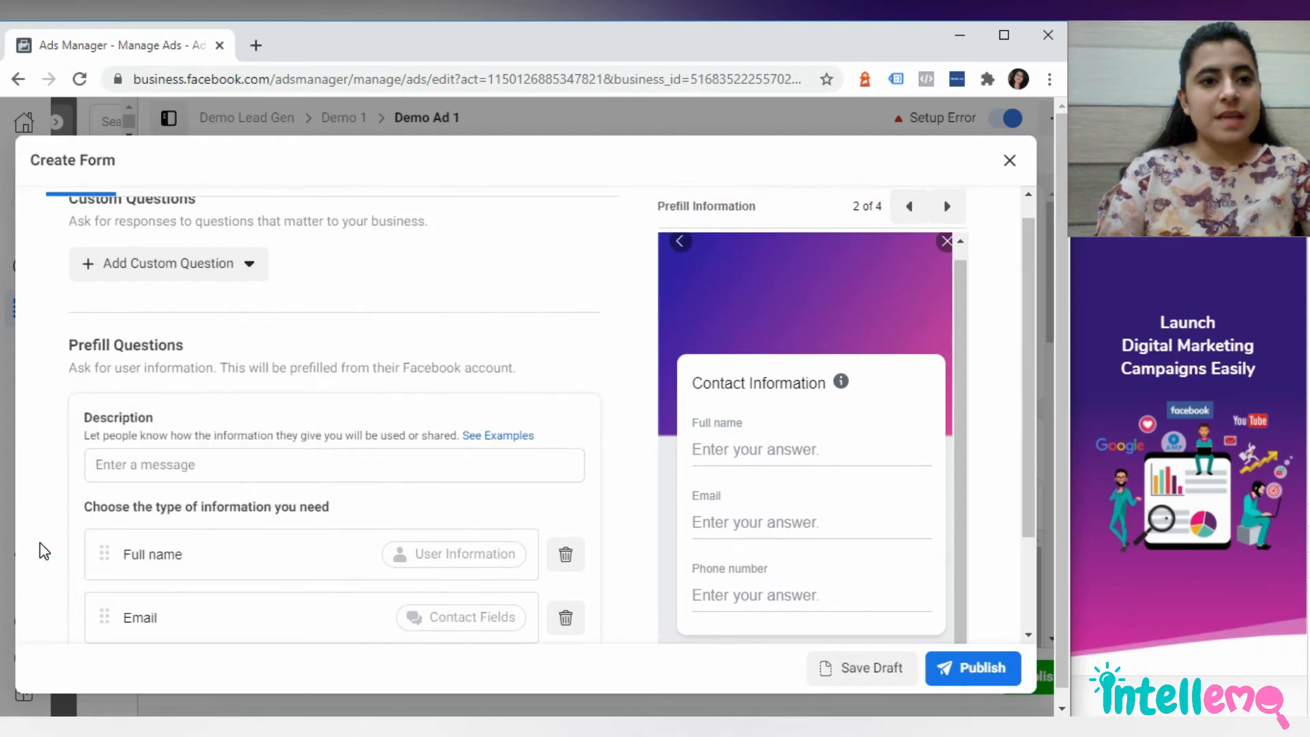
Add a multiple choice custom question to the form asking "Which option would you prefer?"
scroll(60, 517, "up", 2)
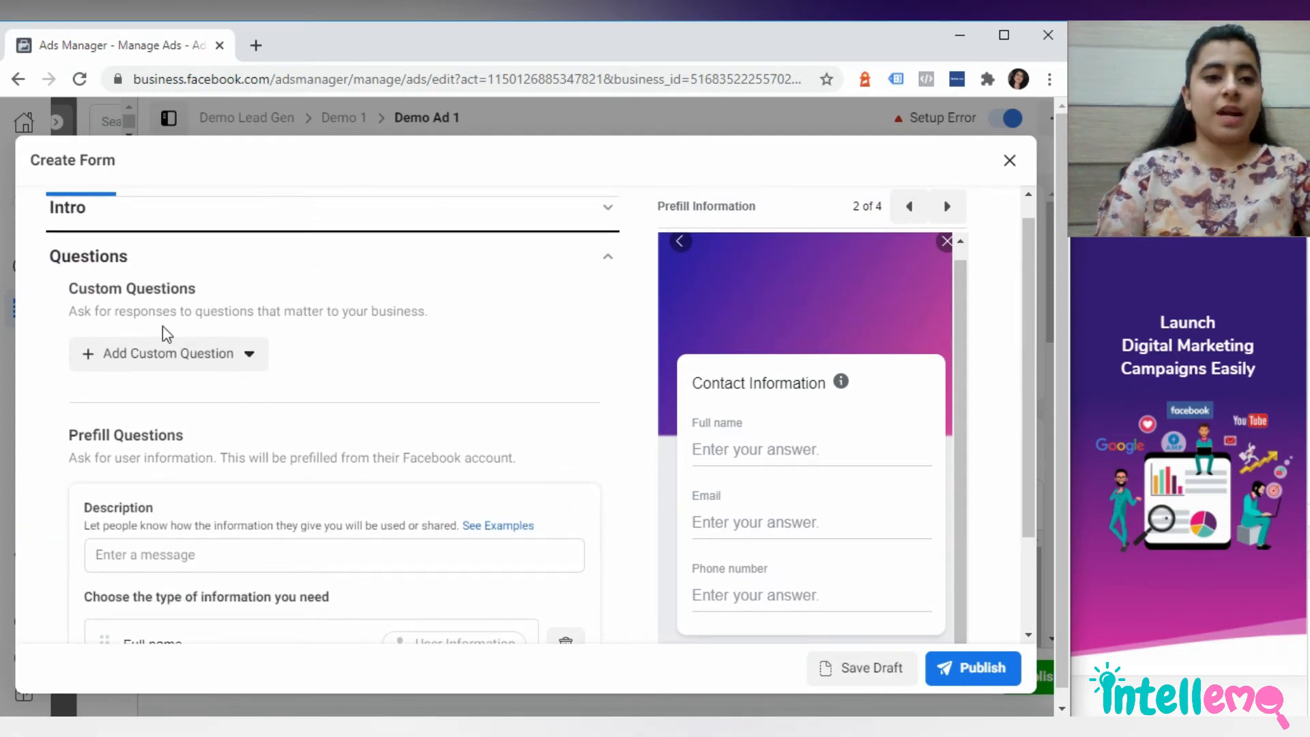
left_click(236, 355)
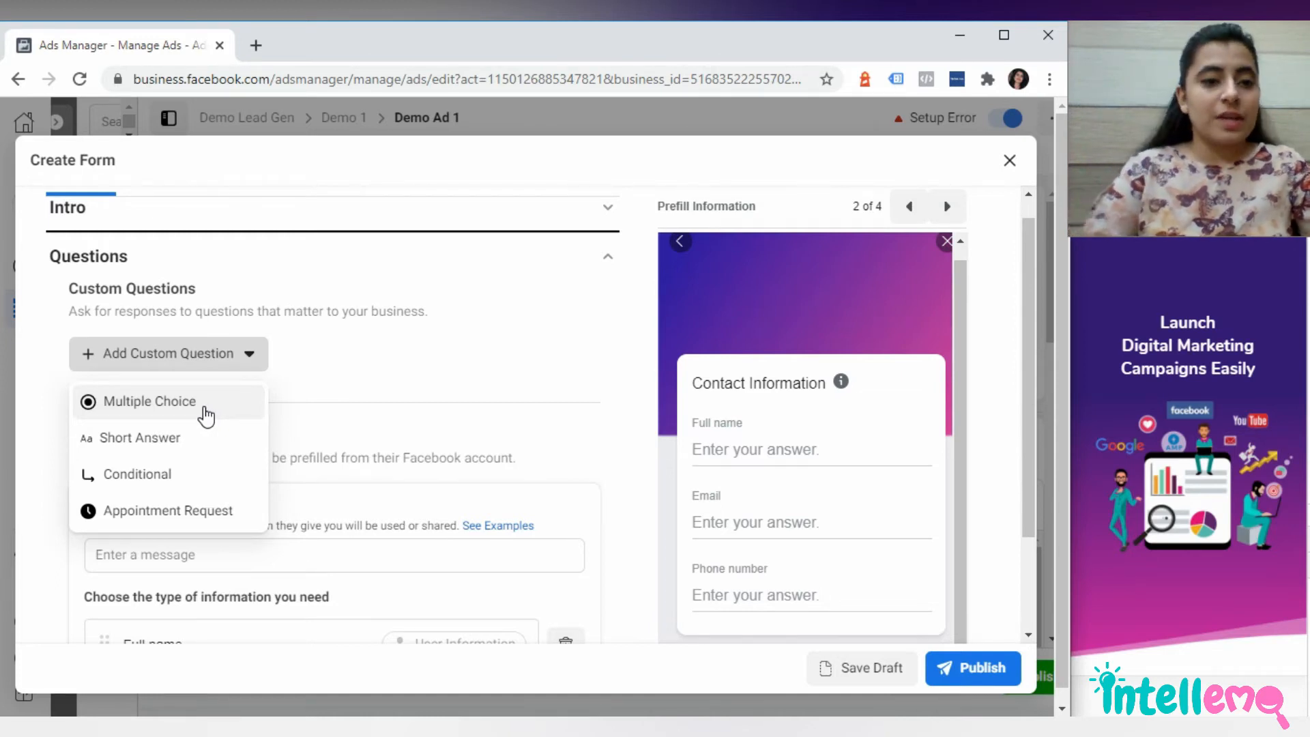
left_click(193, 407)
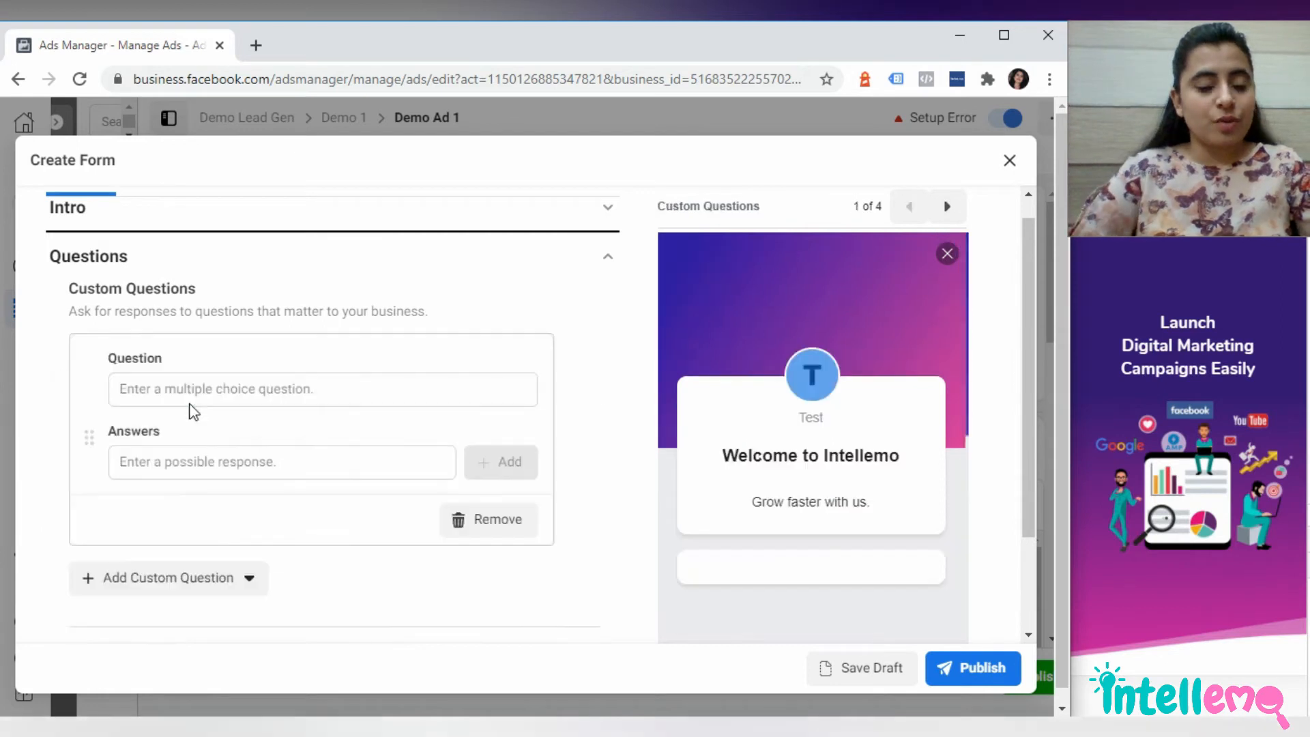
left_click(227, 390)
type("W")
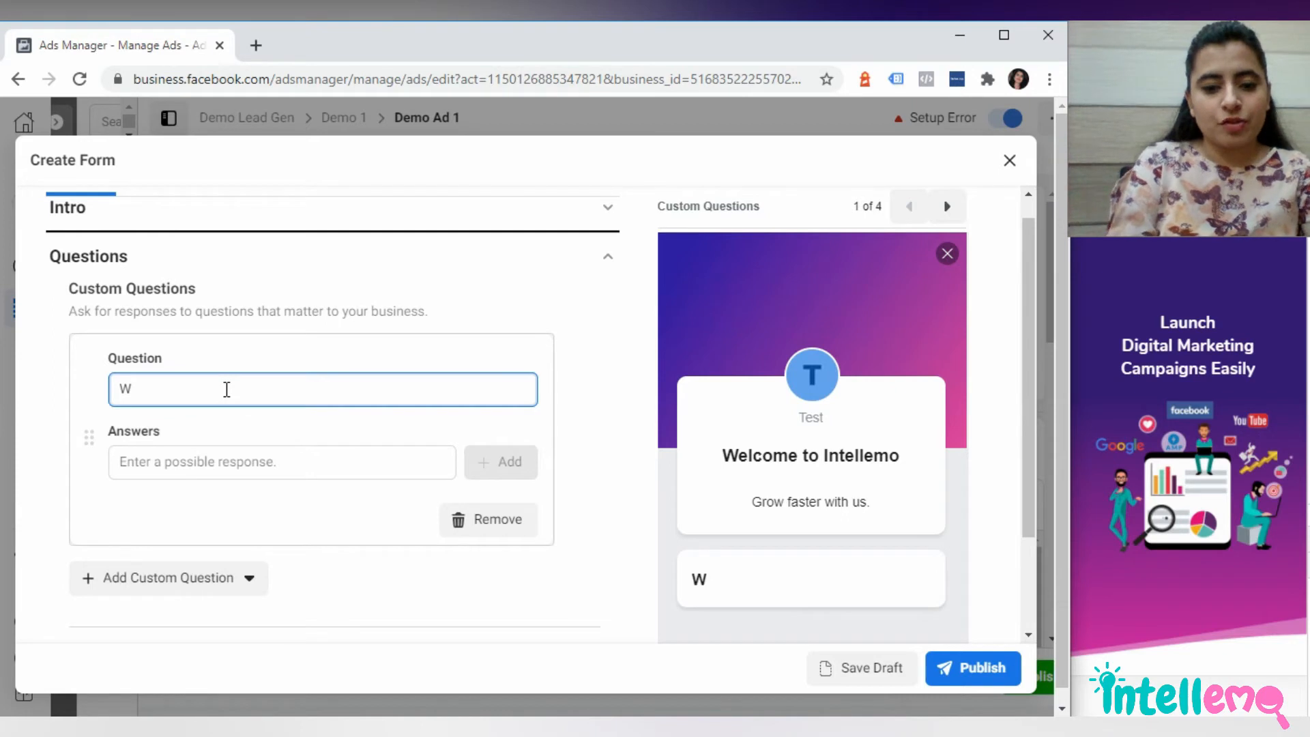
type("hich option wou")
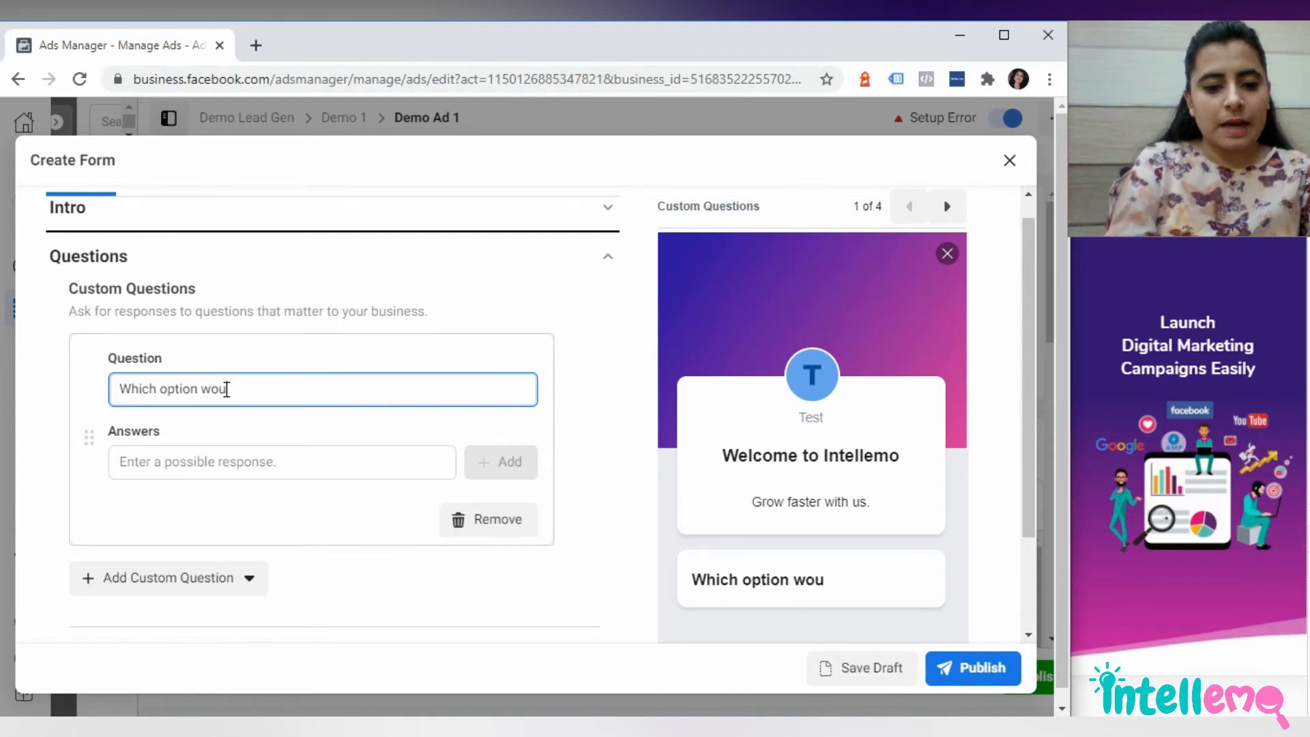
type("ld you prefer?")
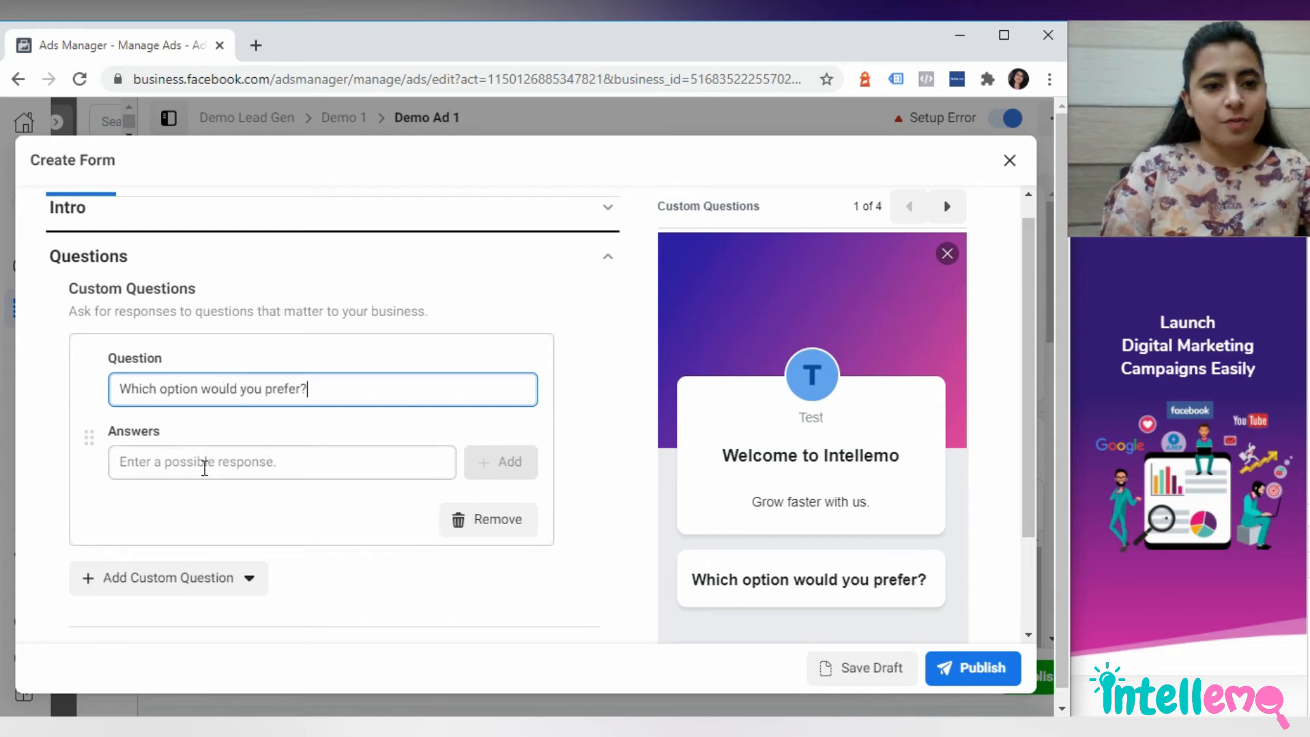
Add Option A, Option B and Option C as the possible answers to the multiple choice question
left_click(191, 468)
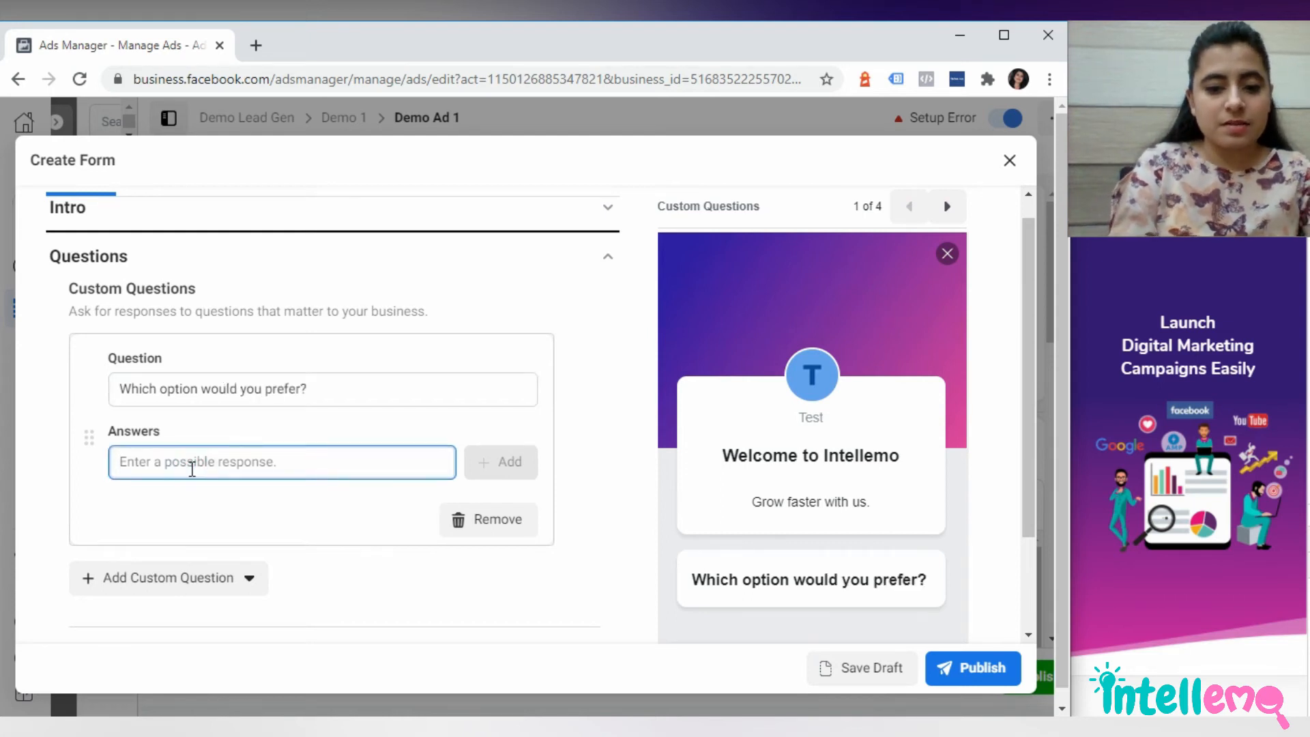
type("OPtion A")
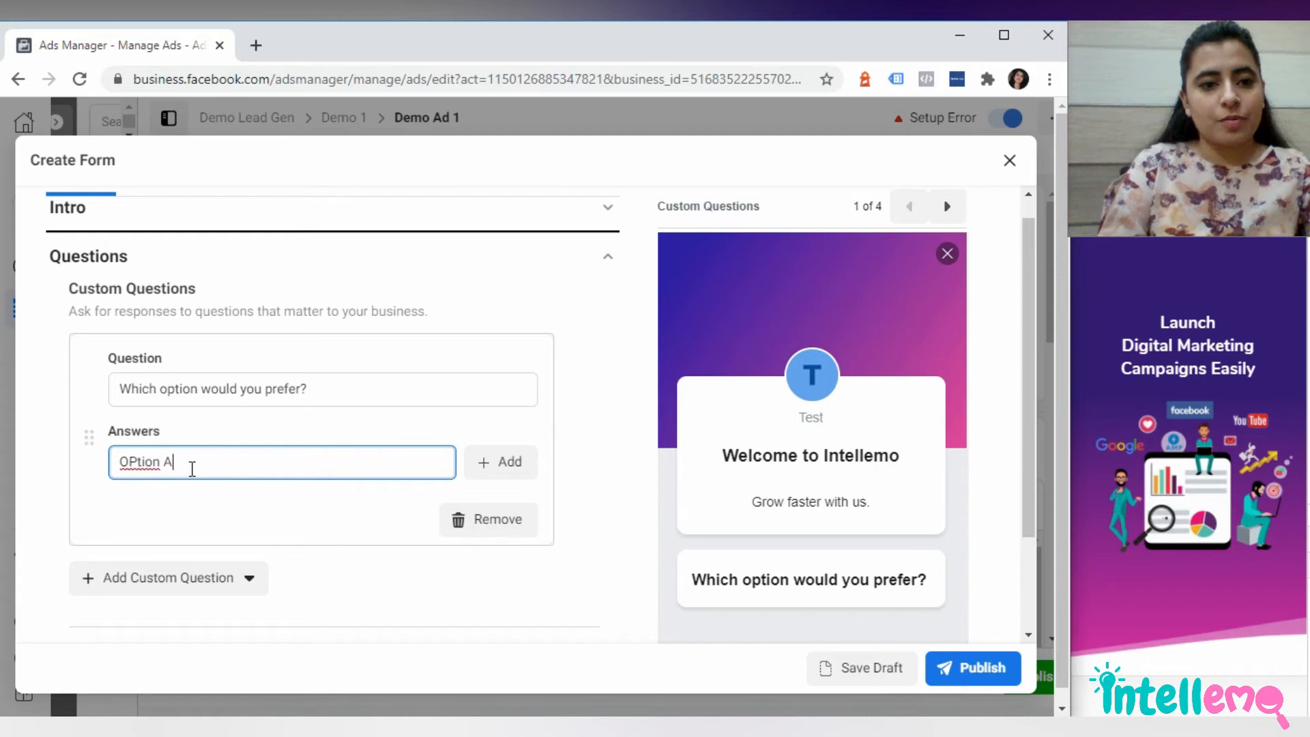
left_click(497, 462)
left_click(153, 424)
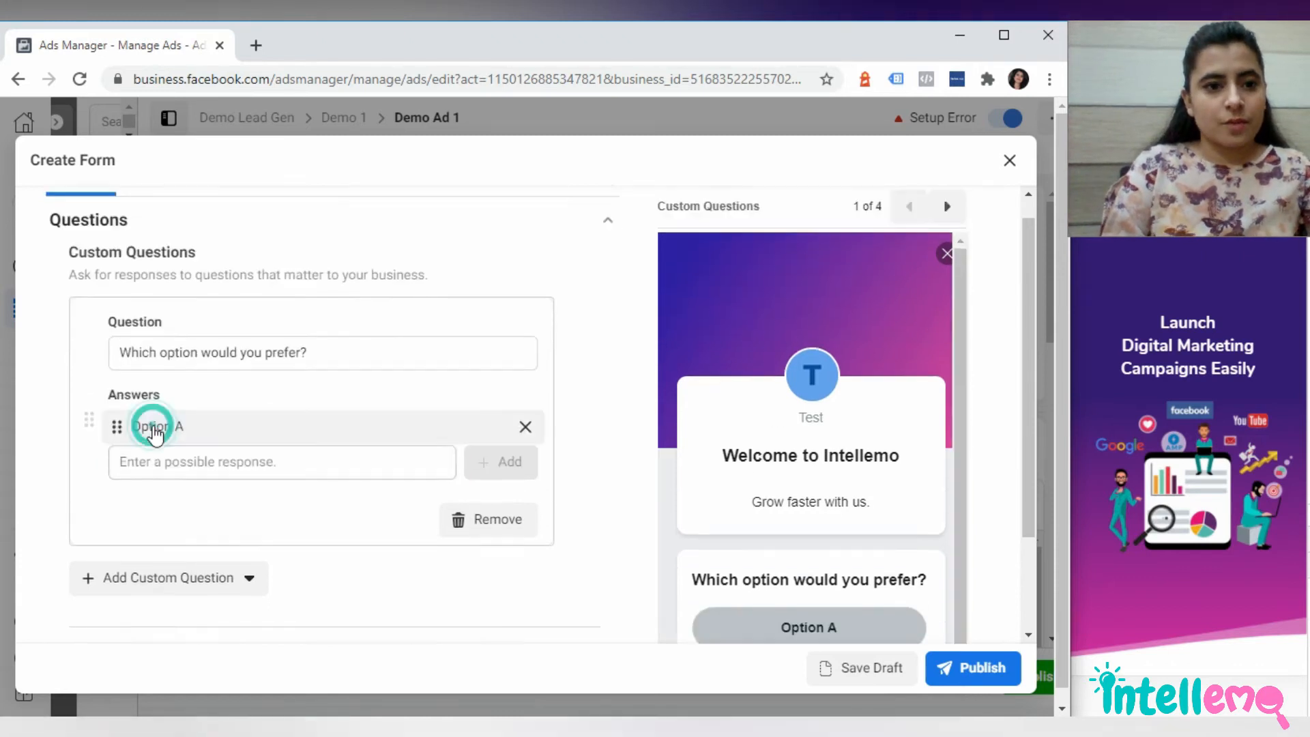
left_click(161, 461)
type("Option B")
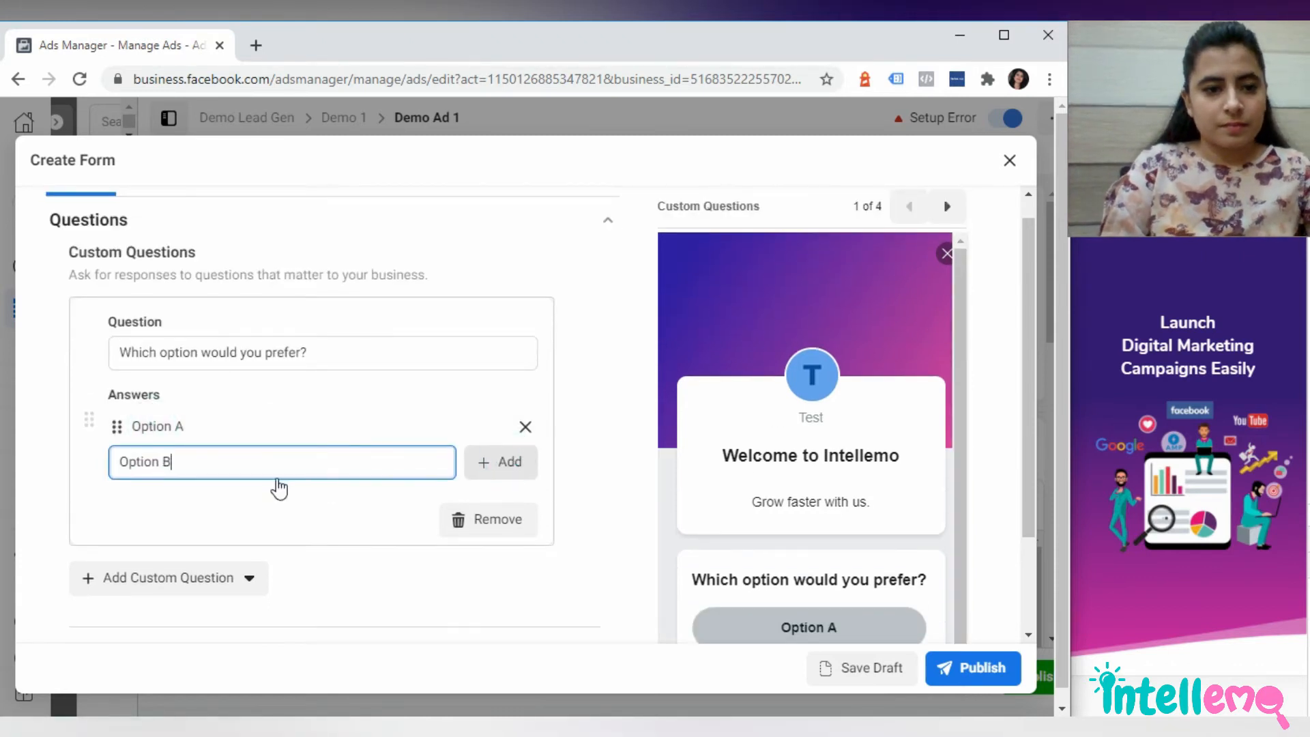
key("Return")
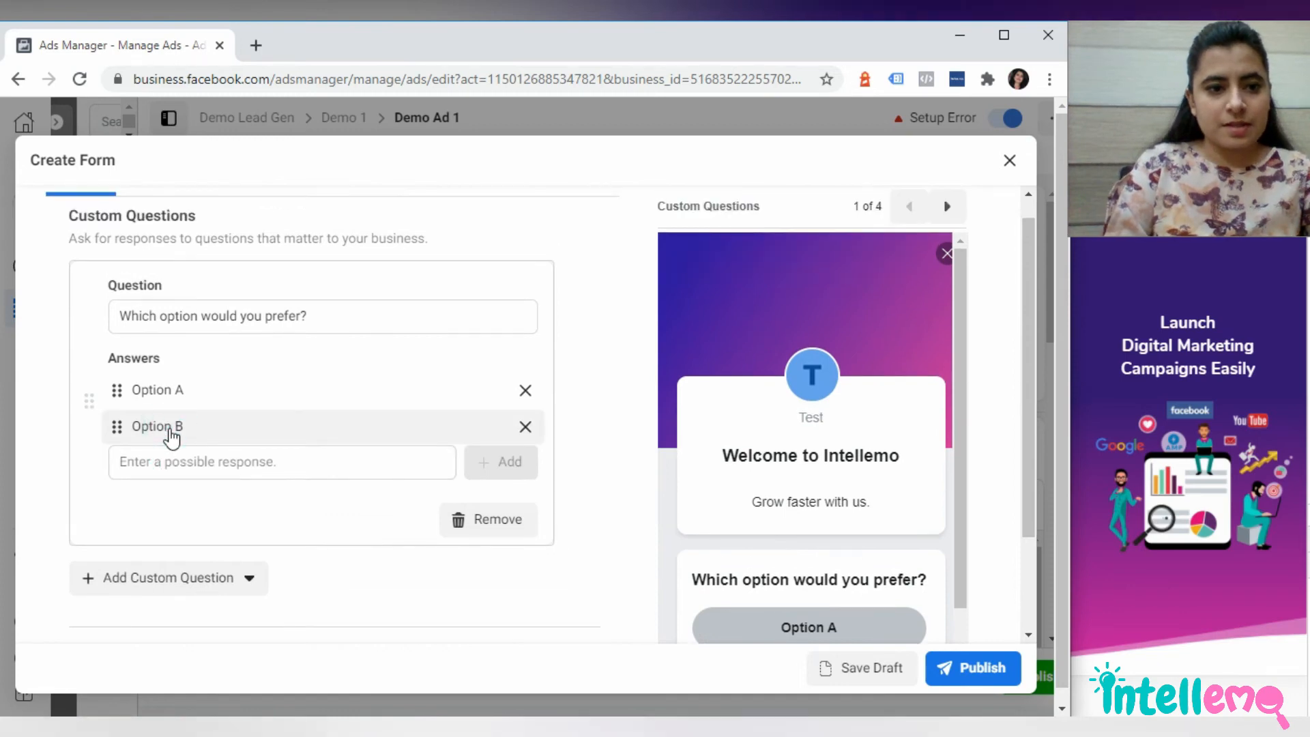
left_click(177, 463)
type("Option C")
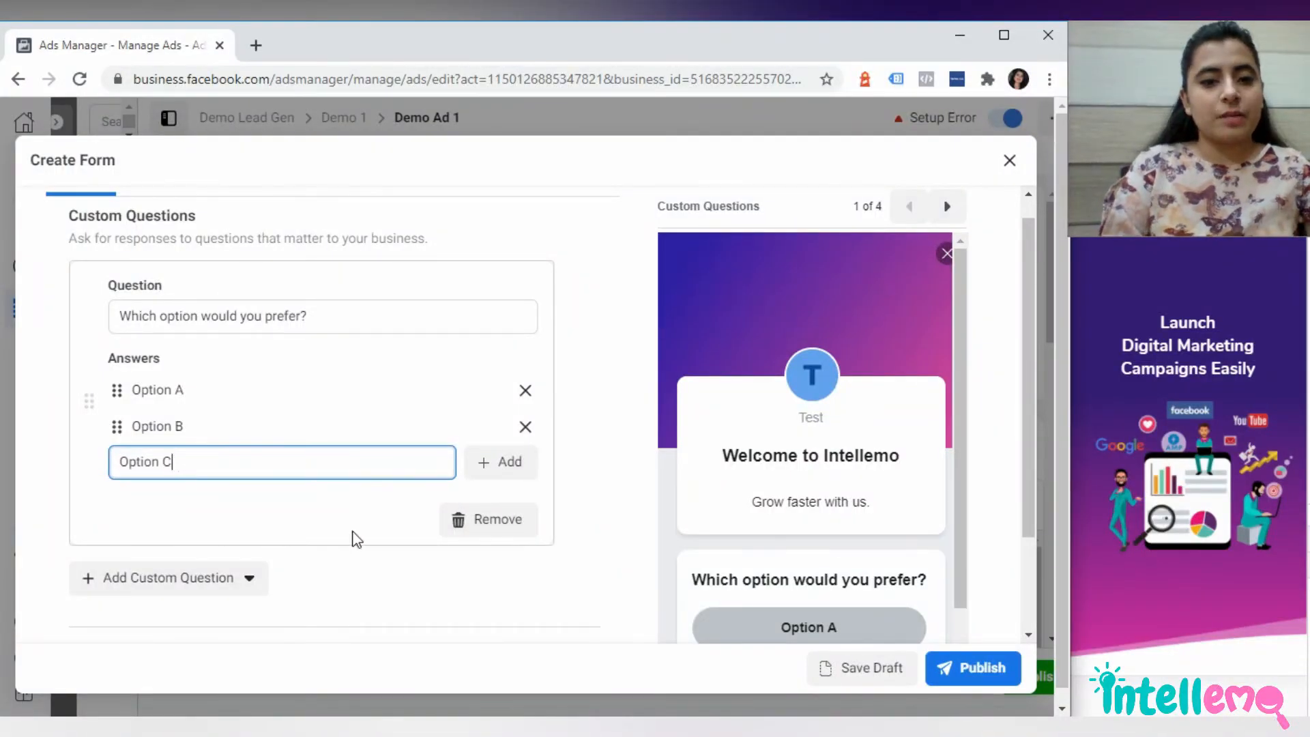
left_click(508, 464)
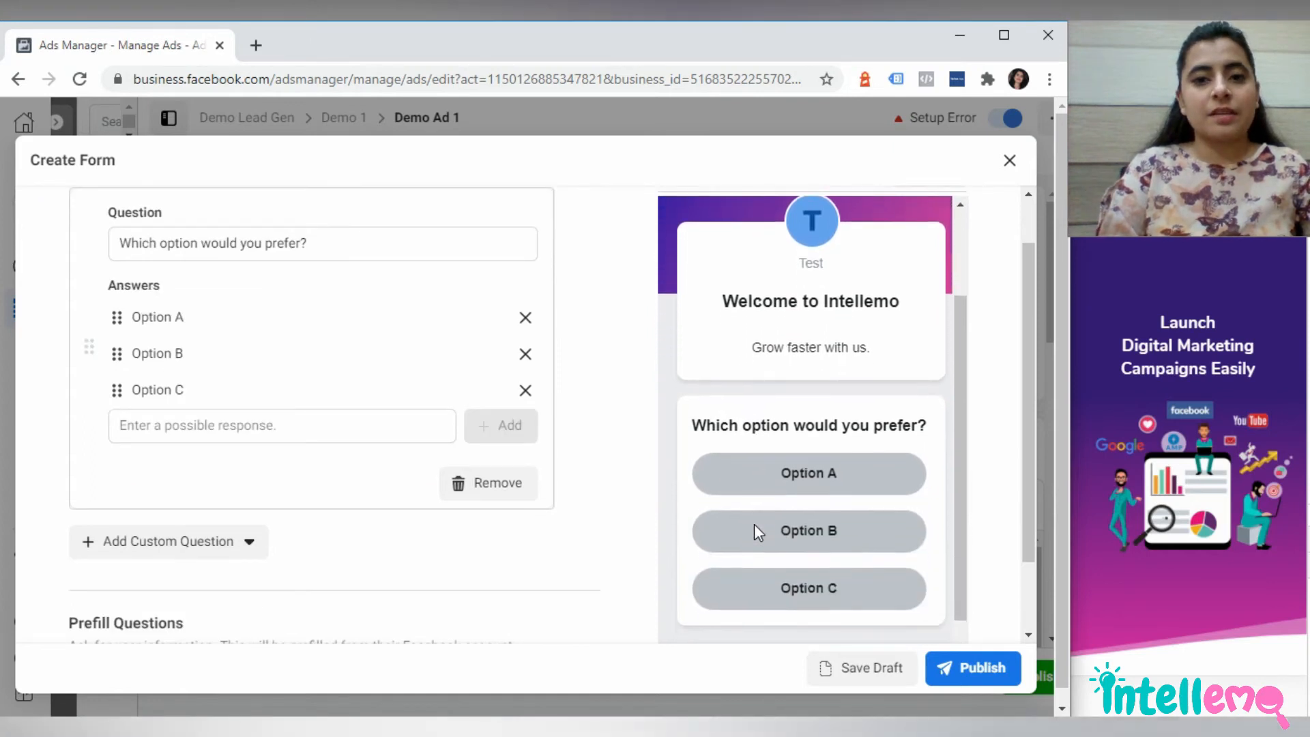
scroll(756, 531, "down", 1)
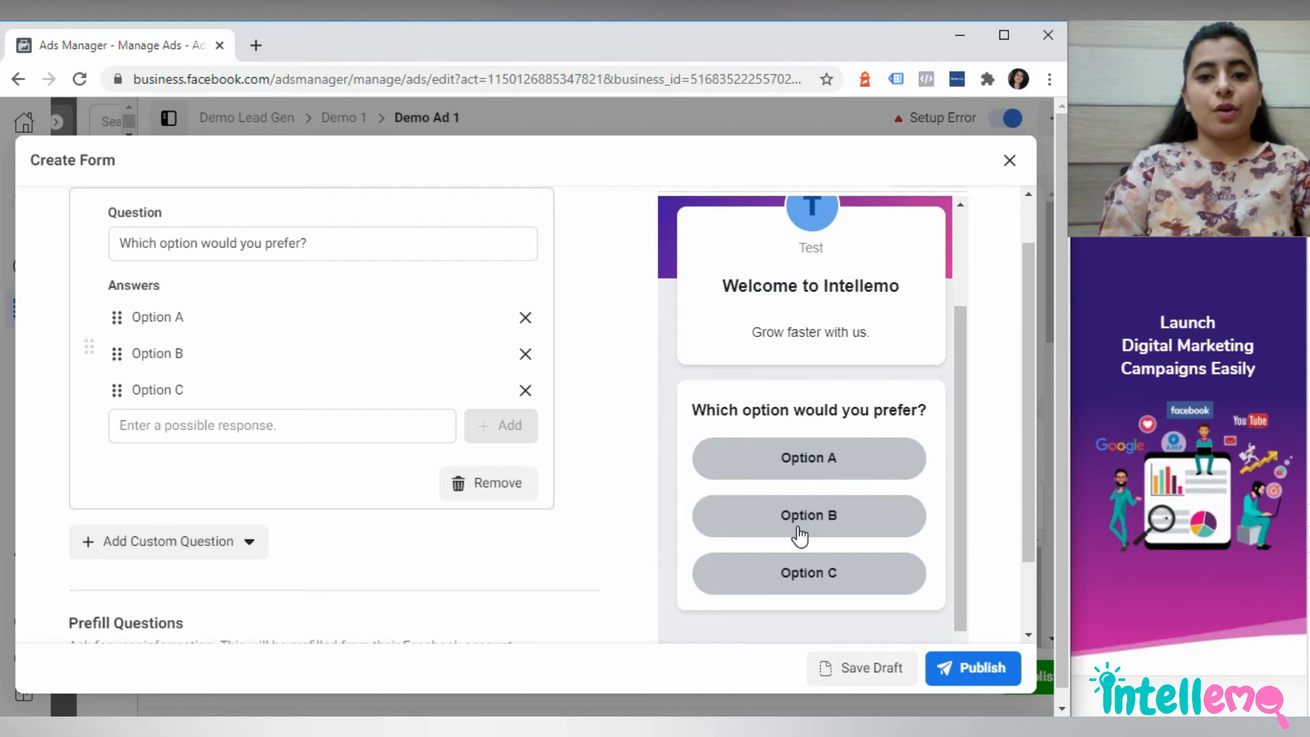
scroll(798, 535, "down", 1)
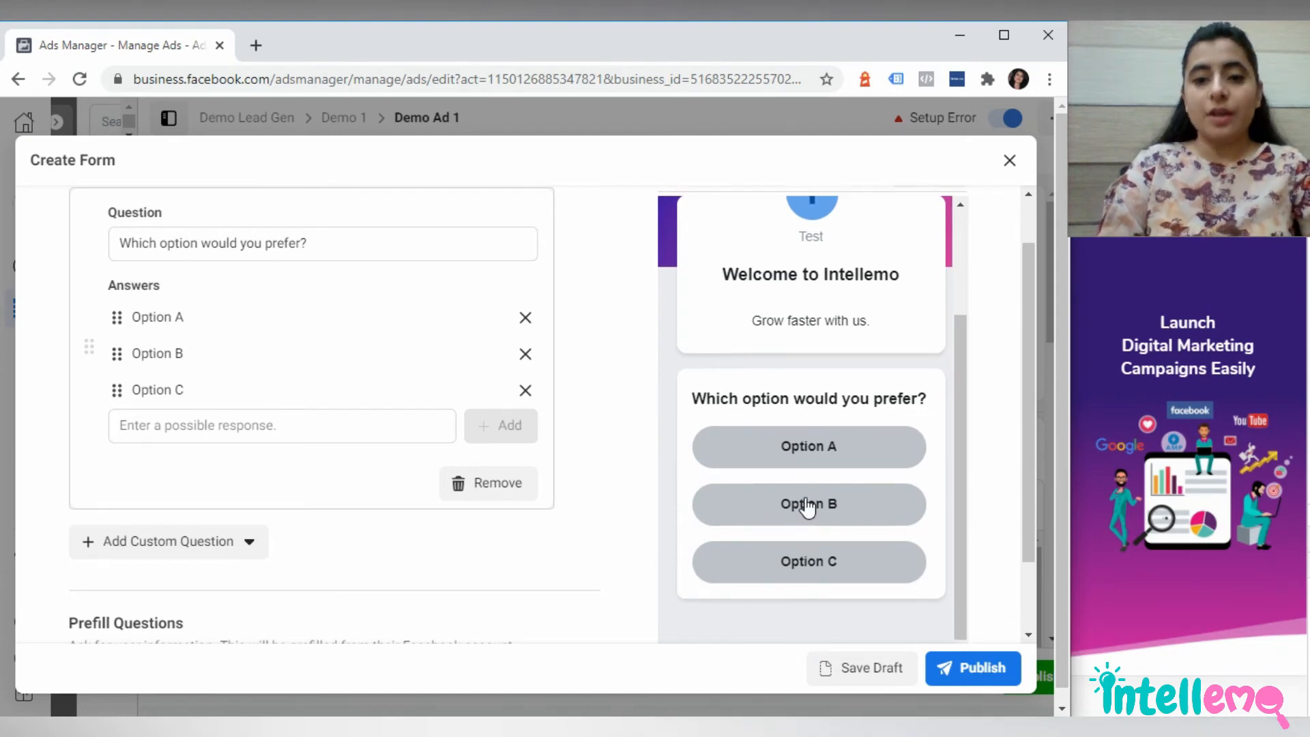
scroll(807, 505, "down", 6)
left_click(515, 561)
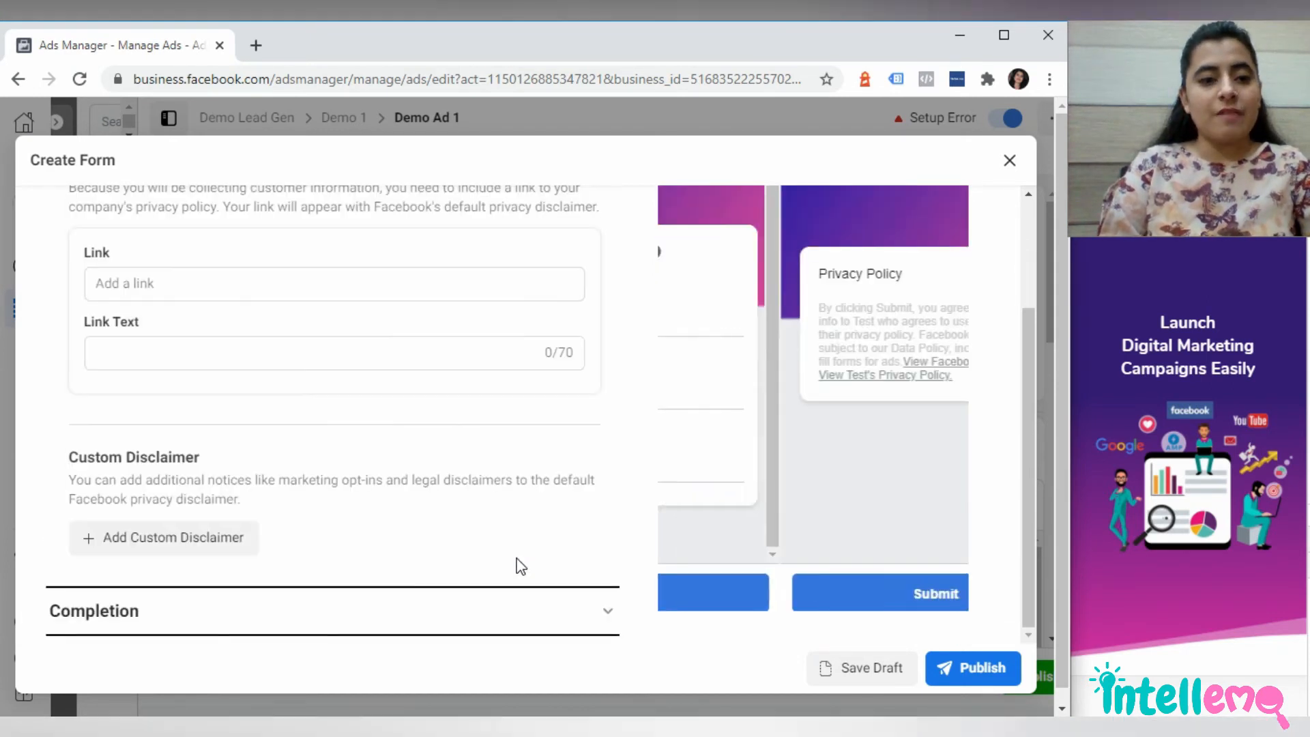
scroll(223, 316, "up", 2)
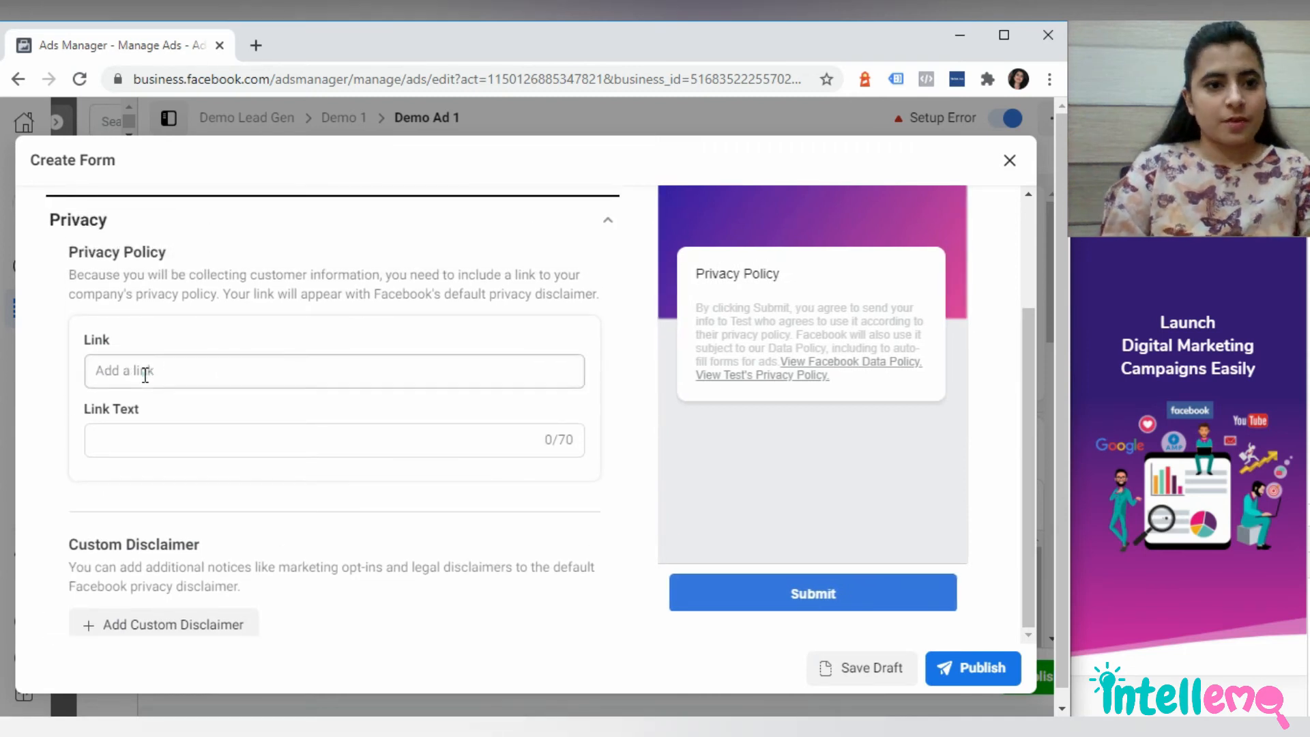
left_click(140, 374)
type("https://intellemo.com/privacy-policy")
scroll(133, 463, "down", 3)
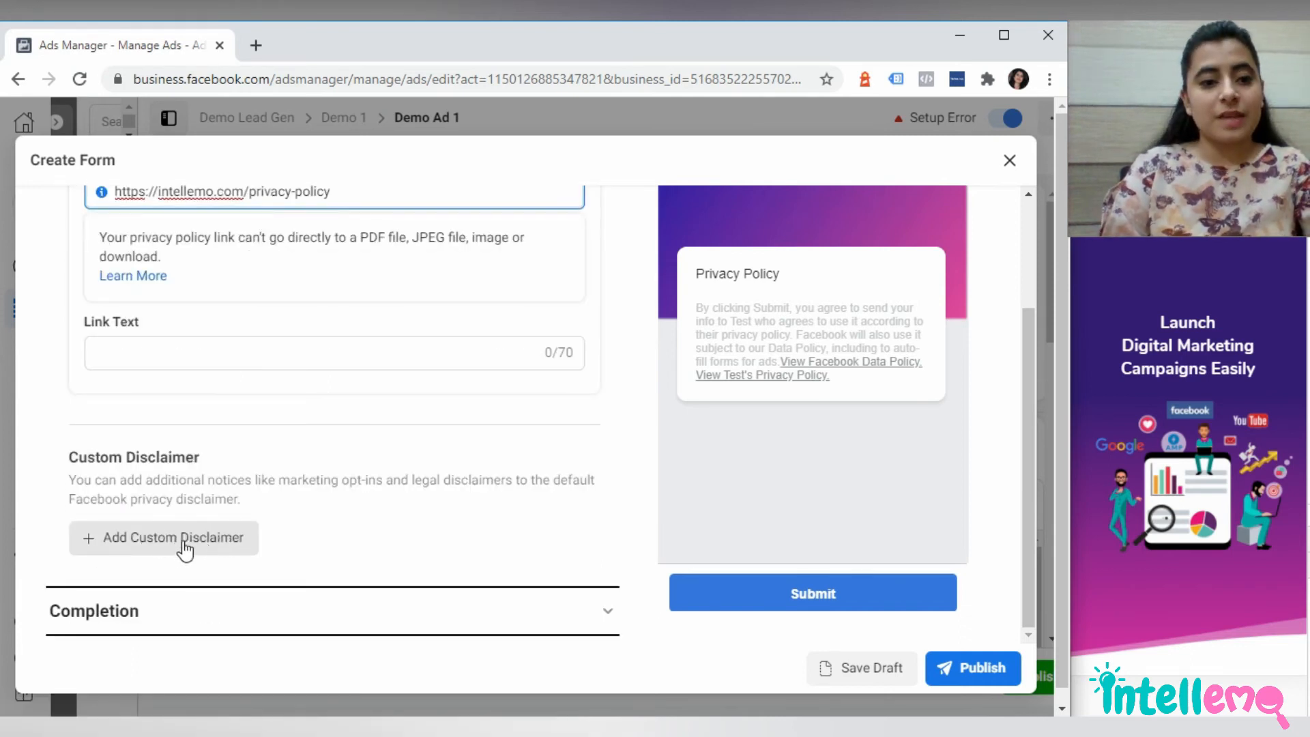
scroll(151, 602, "down", 1)
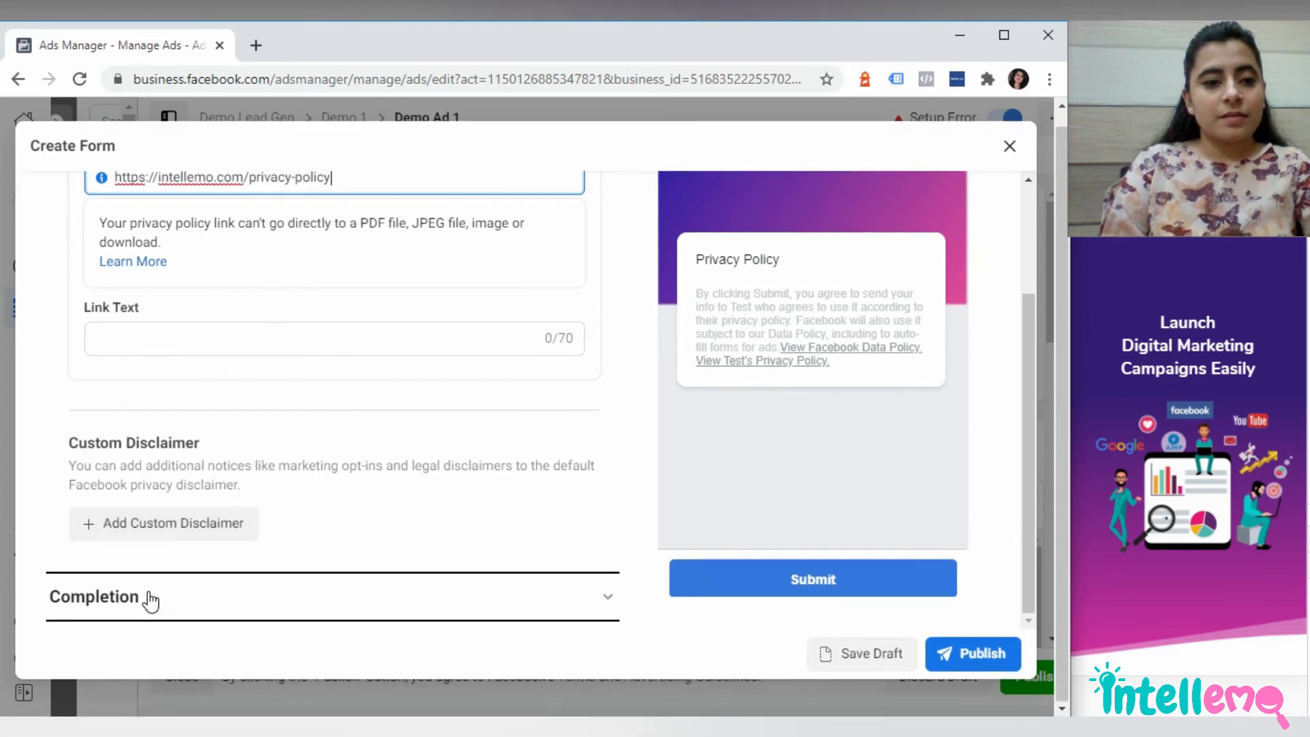
left_click(196, 604)
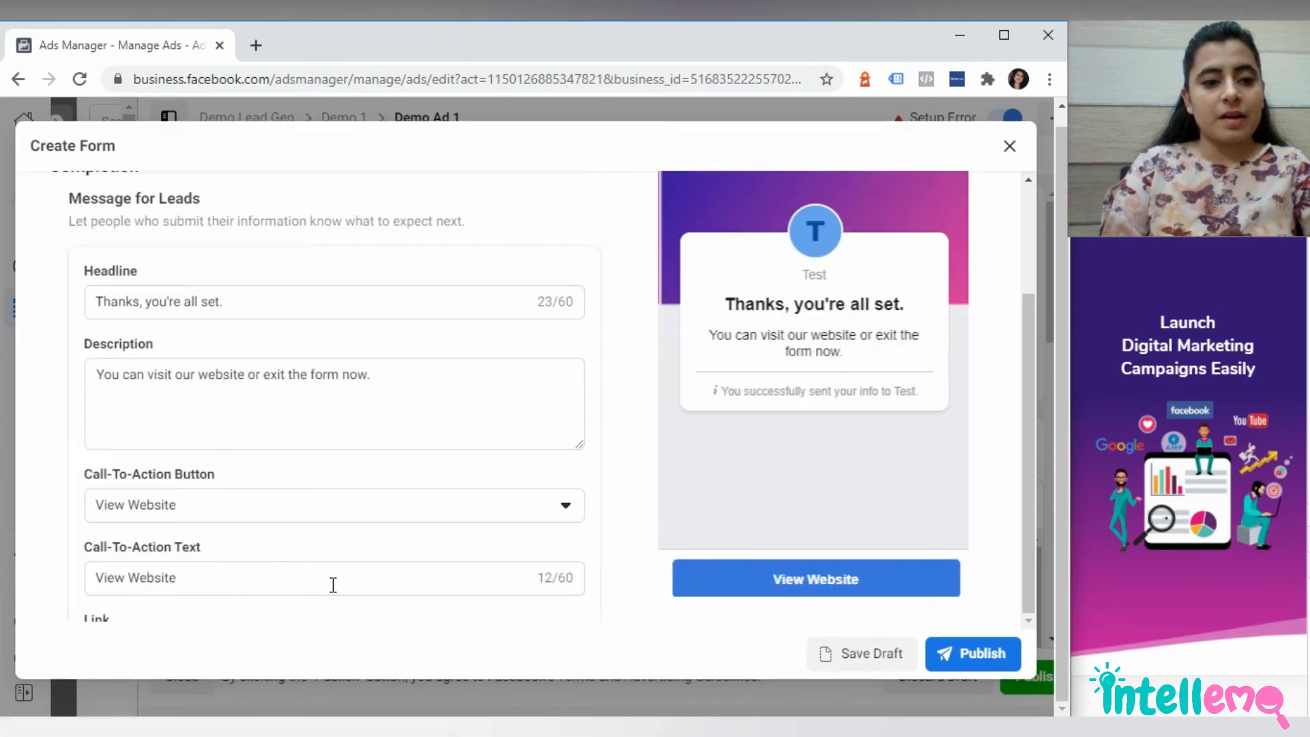
scroll(380, 600, "down", 2)
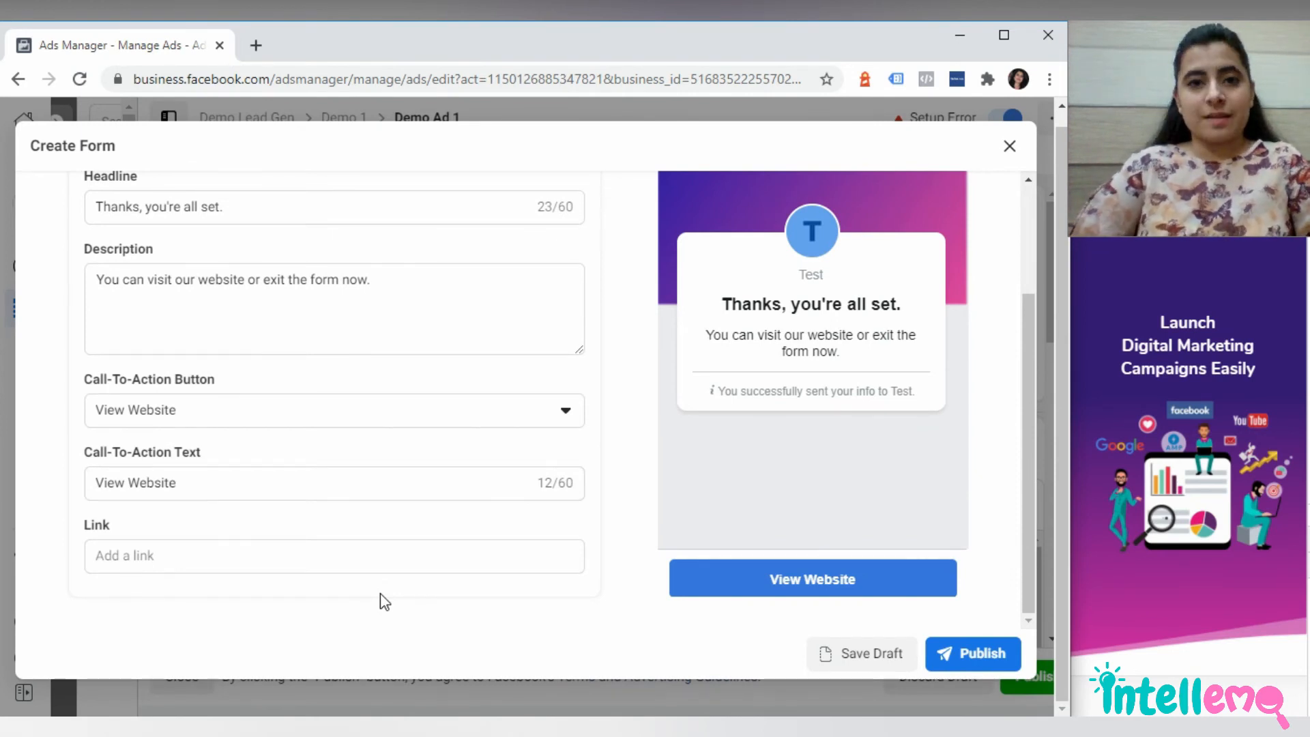
scroll(380, 600, "down", 1)
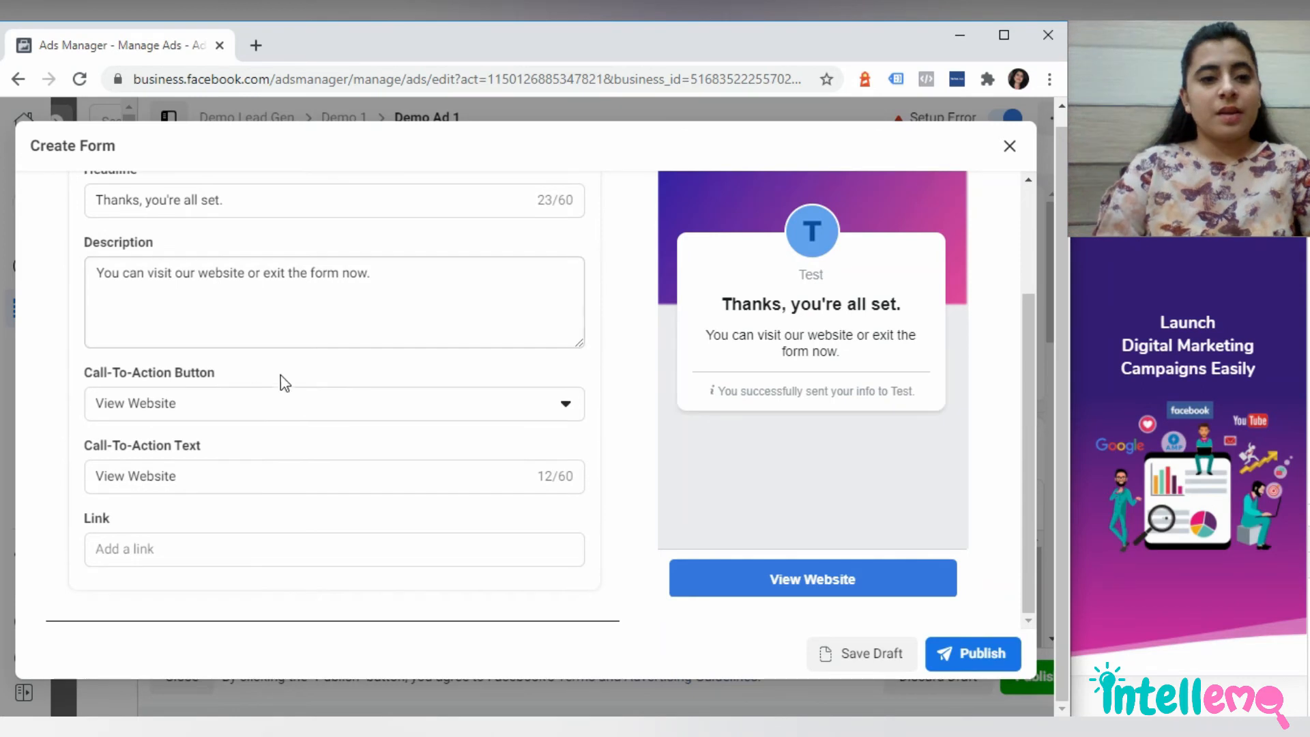
left_click(353, 405)
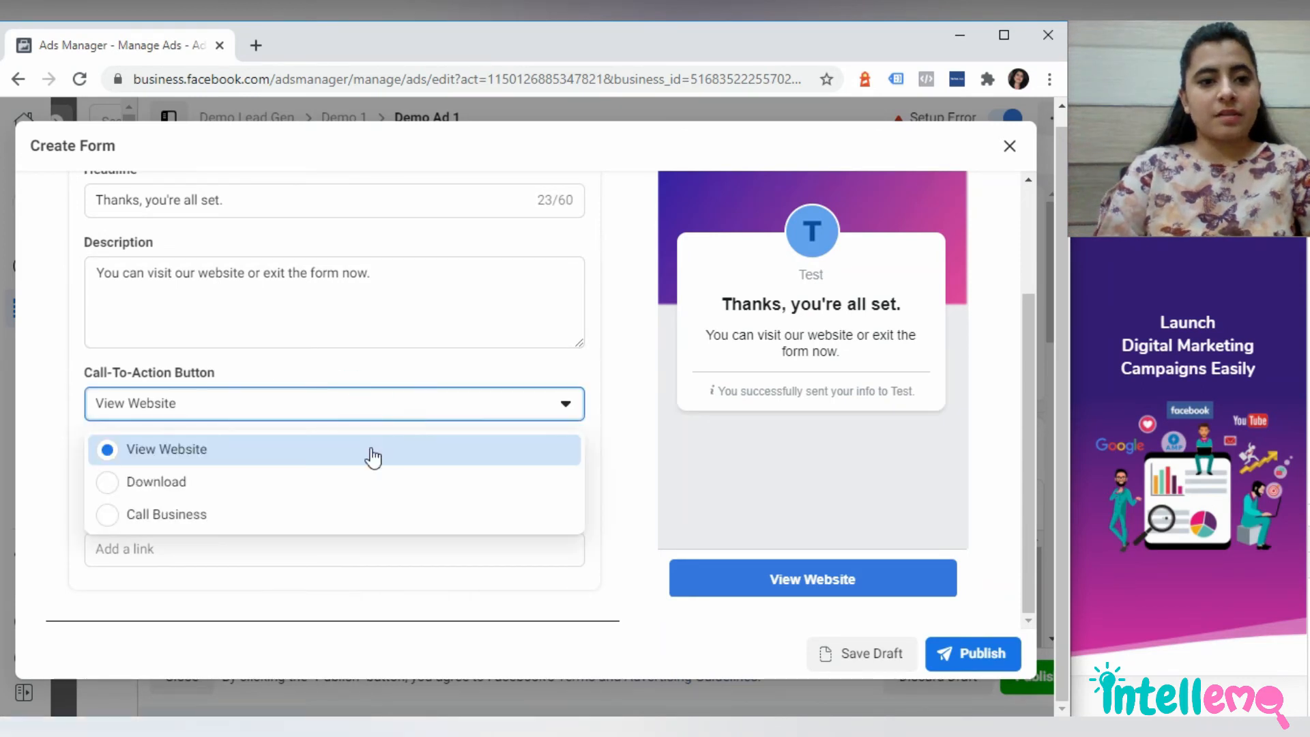
left_click(478, 460)
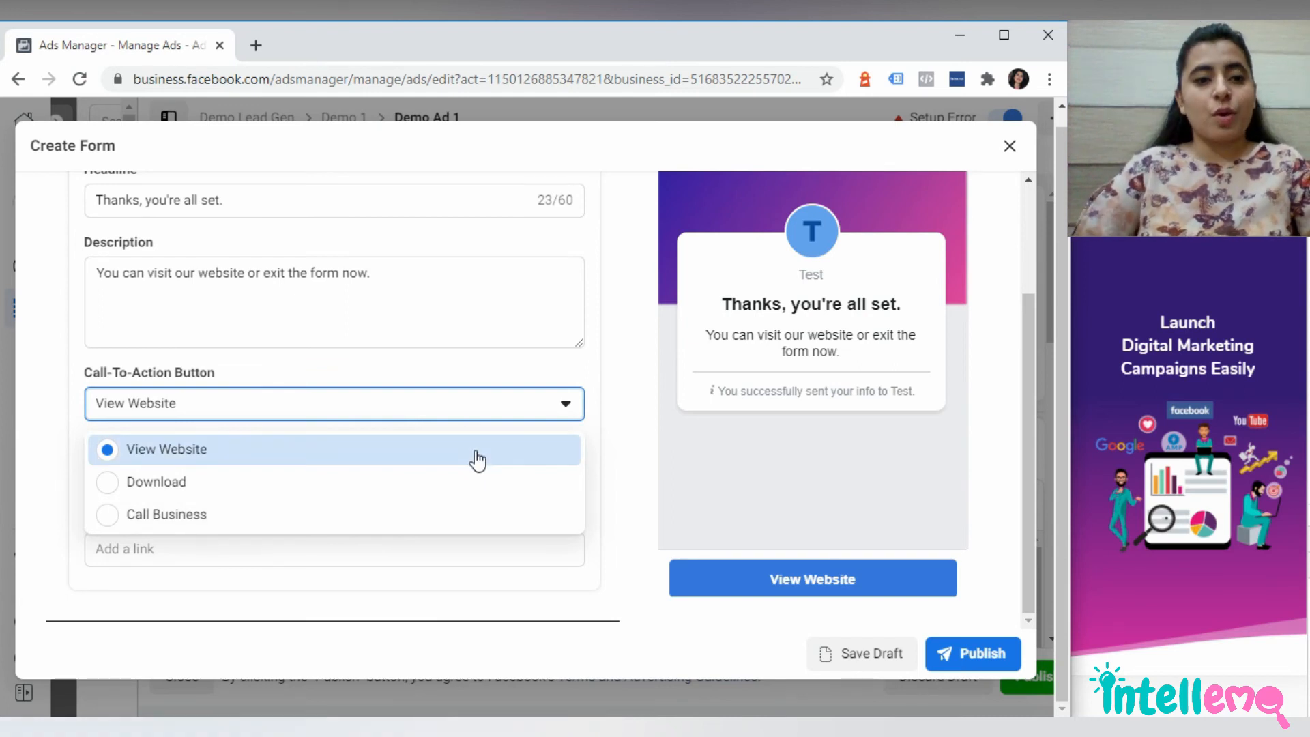
left_click(469, 453)
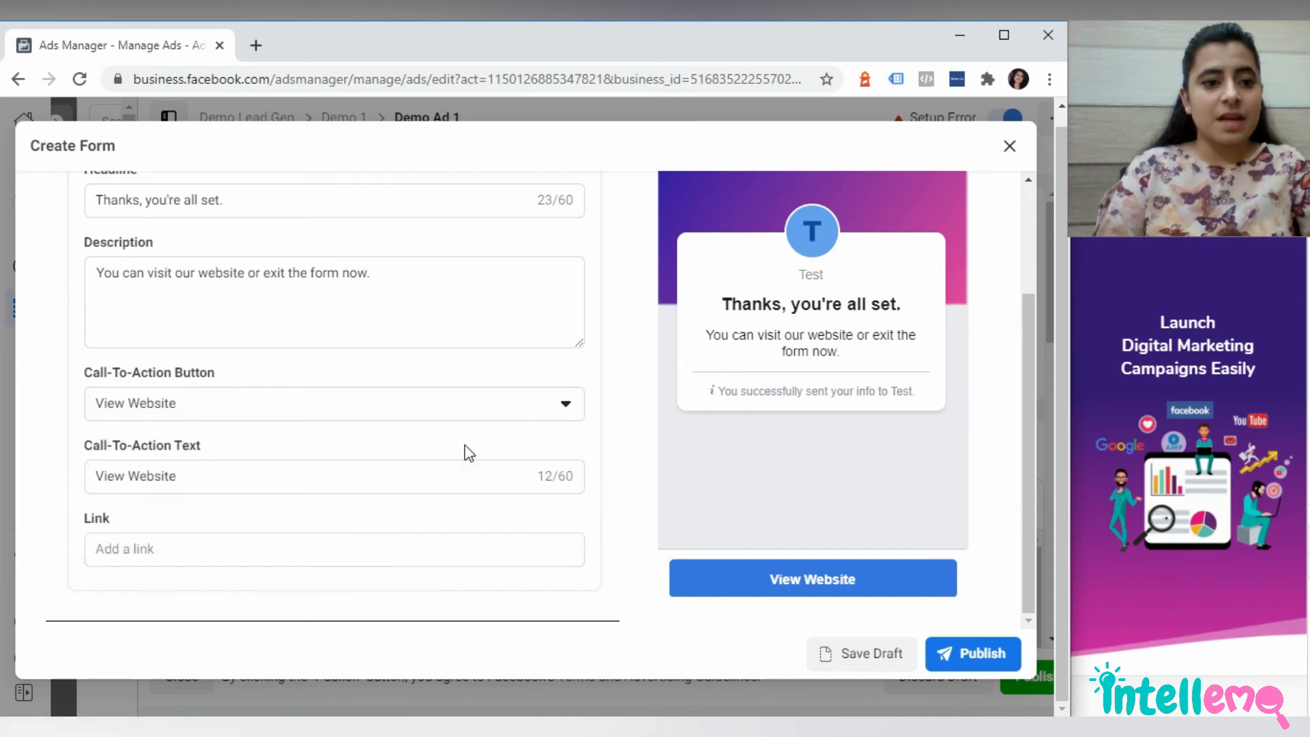
left_click(129, 552)
type("https://intellemo.com/")
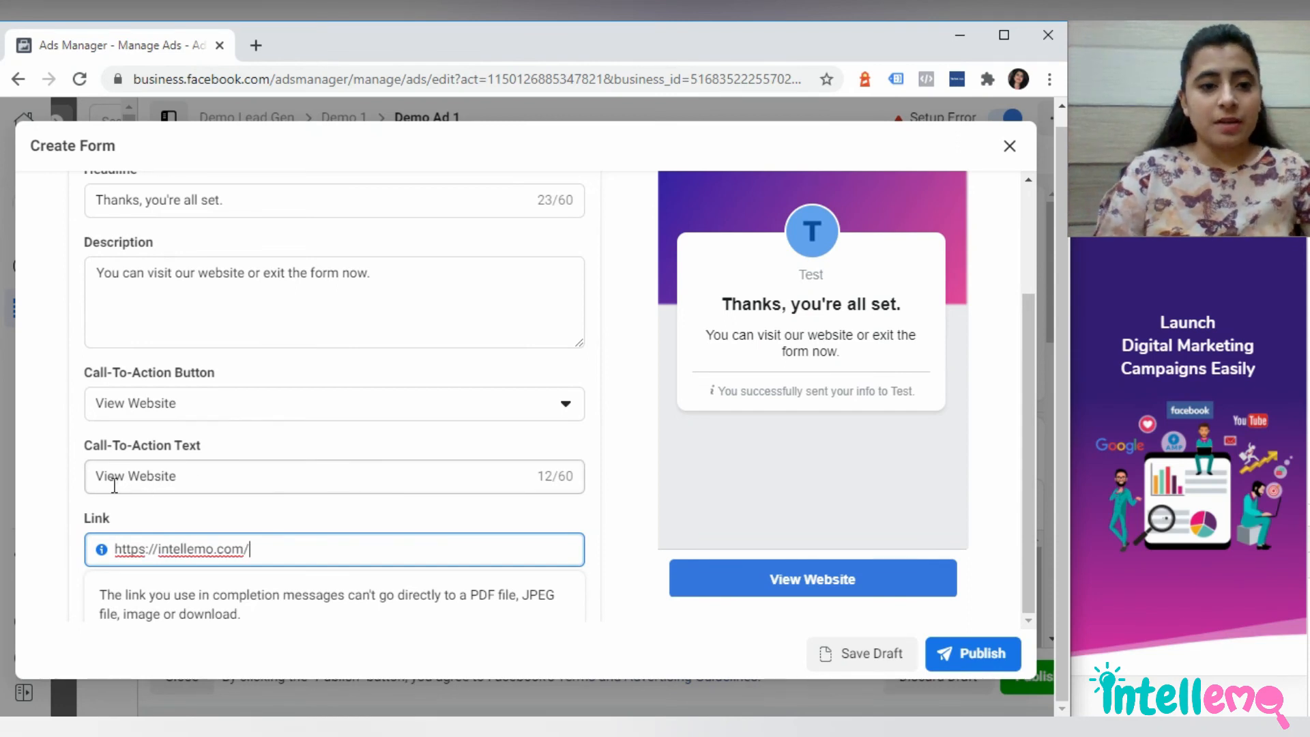
Change the completion message's call-to-action text to "View Website Now" and publish the lead form
left_click(178, 476)
type("Now")
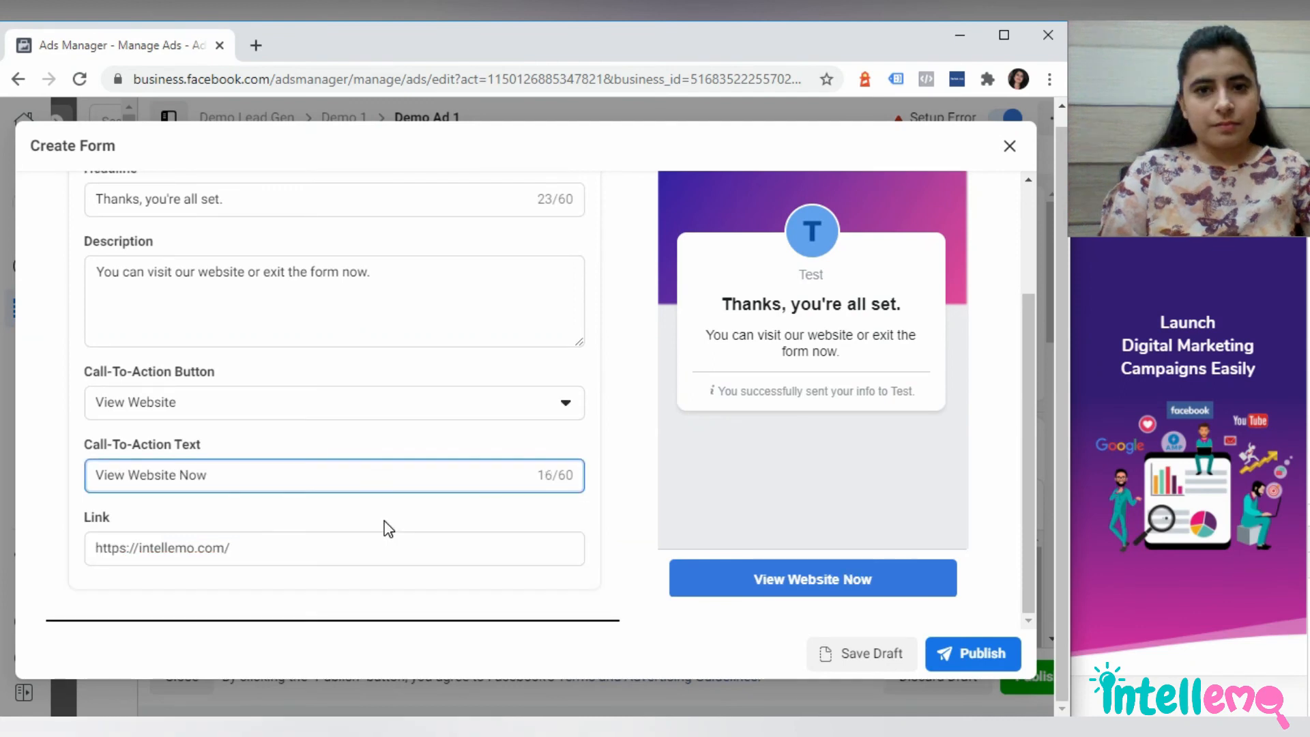
left_click(963, 656)
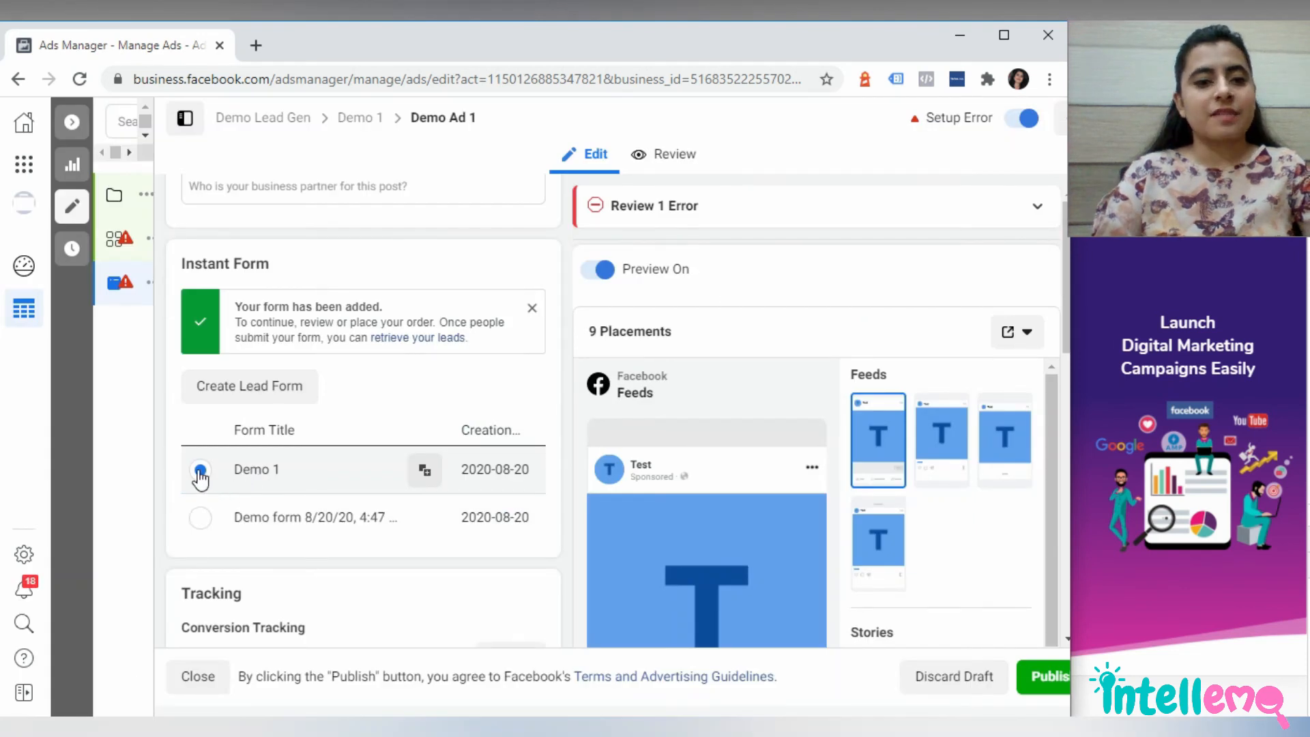